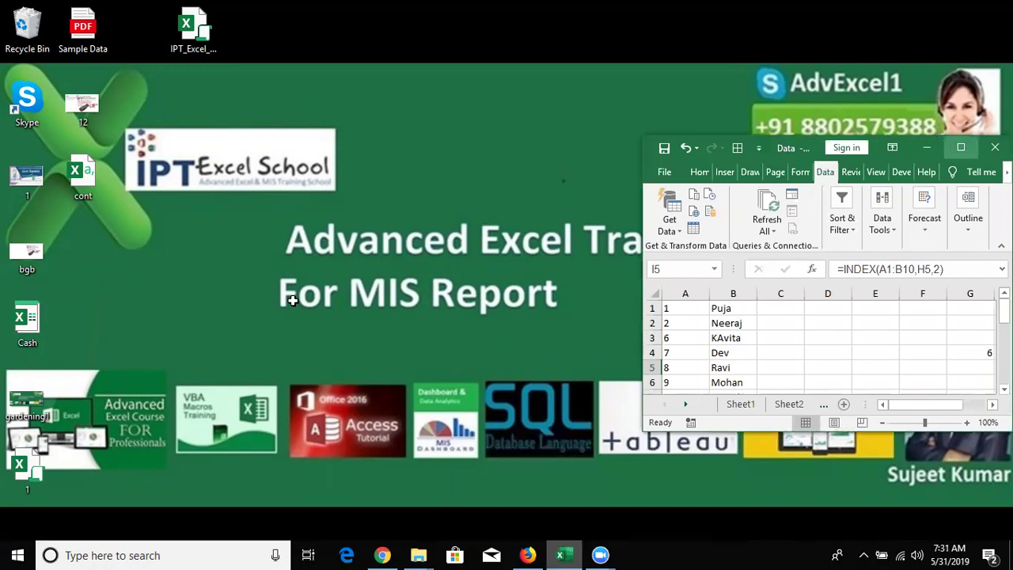
Step: Maximize the Excel Data workbook window to full screen, showing Sheet3
{"action": "key", "text": "super+Up"}
Step: Start and cancel a =v entry in F10, leaving Sheet3 unchanged, then show the desktop
{"action": "double_click", "coordinate": [293, 301]}
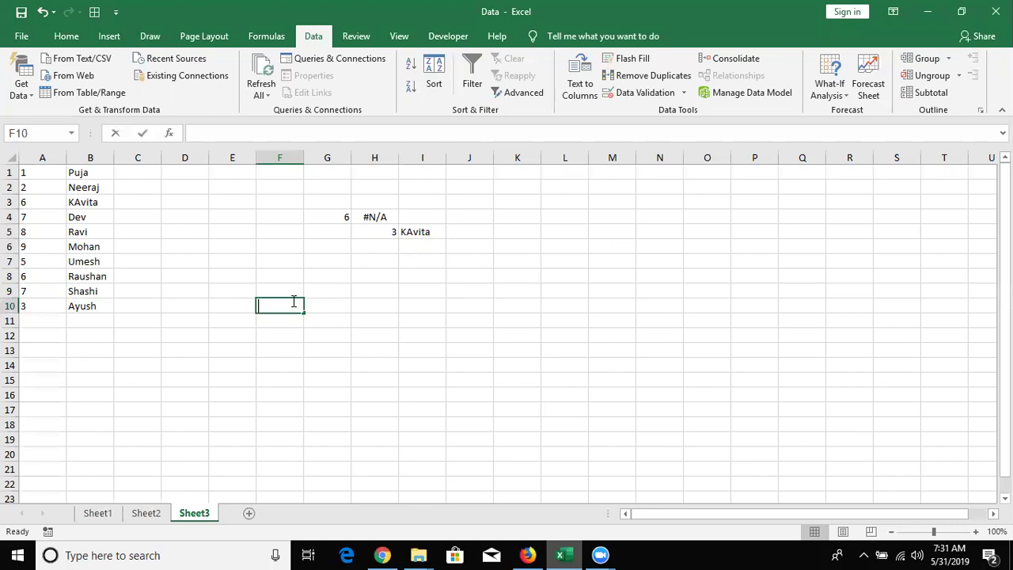
{"action": "type", "text": "=v"}
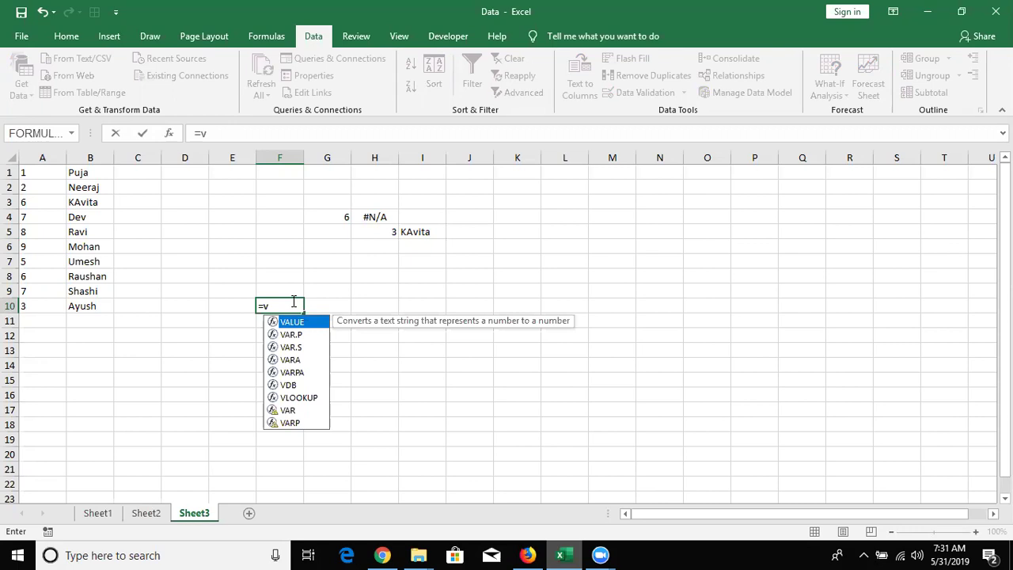
{"action": "key", "text": "Escape"}
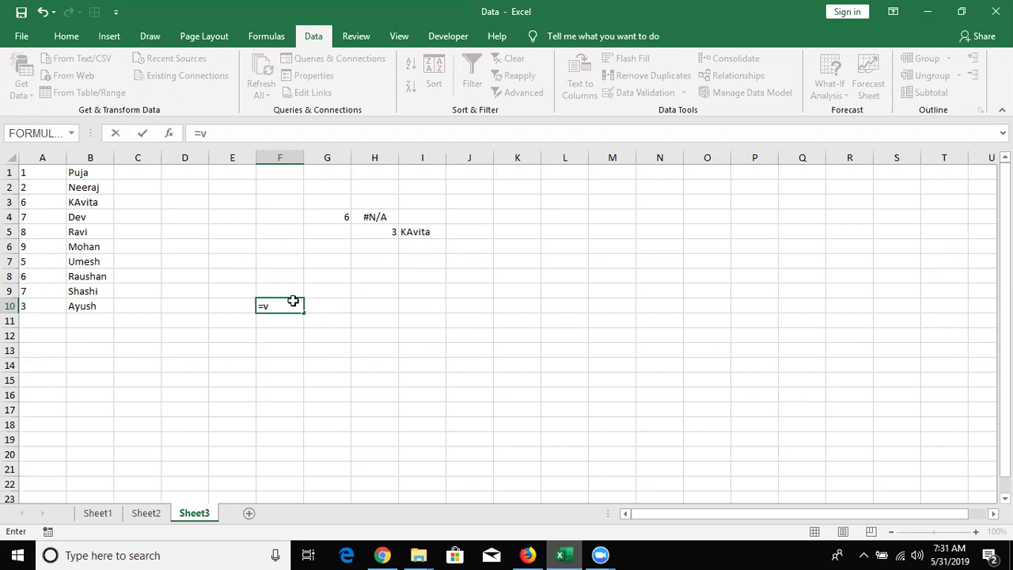
{"action": "key", "text": "Escape"}
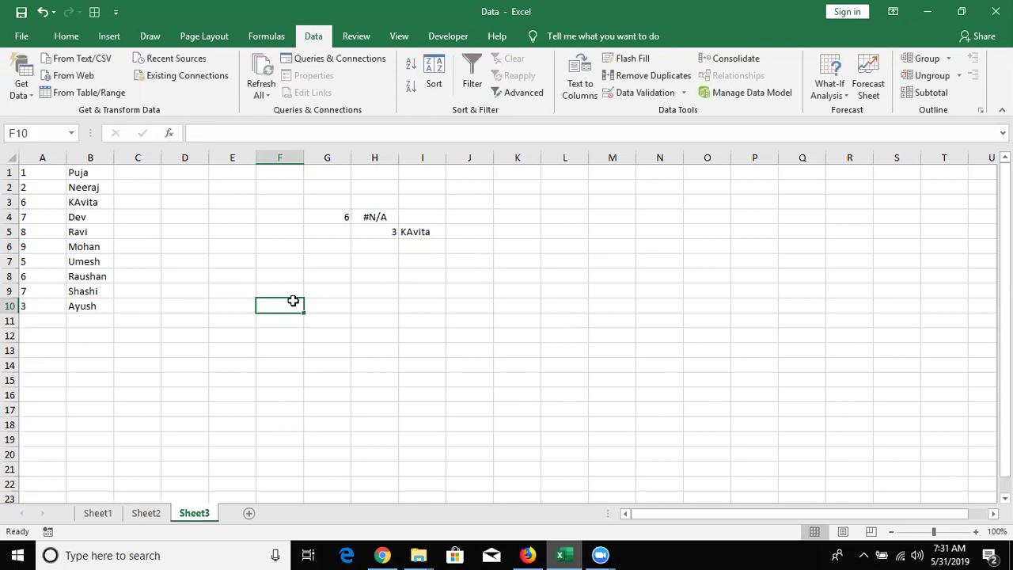
{"action": "key", "text": "super+d"}
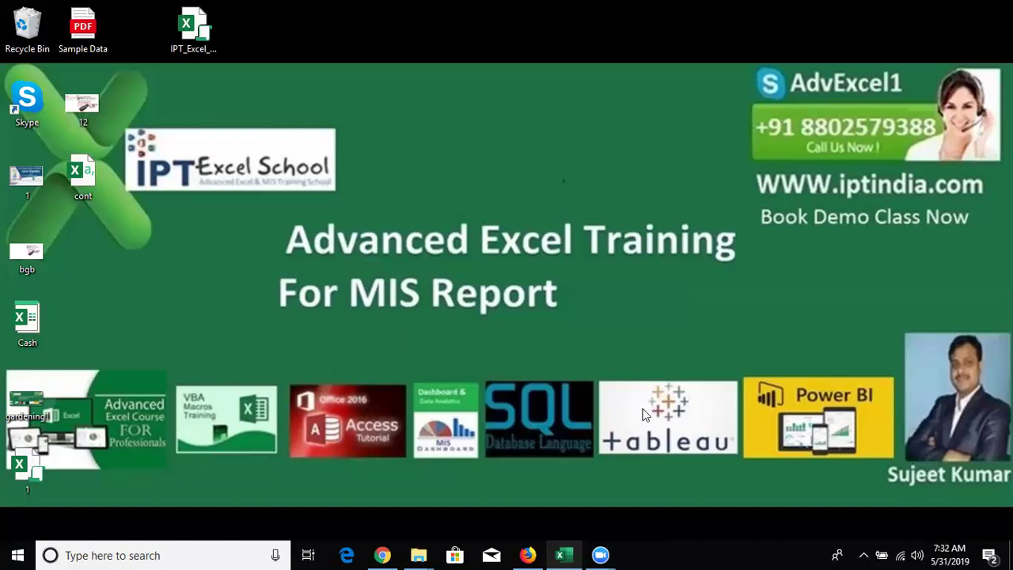
Step: Load iptindia.com in a new Firefox tab
{"action": "left_click", "coordinate": [523, 553]}
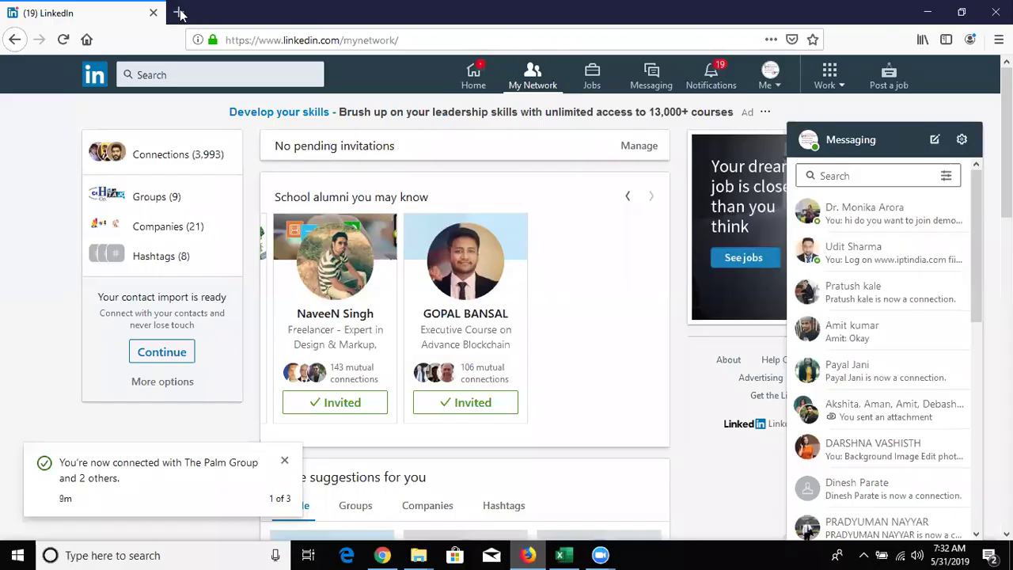
{"action": "key", "text": "ctrl+t"}
{"action": "type", "text": "iptindia.com/"}
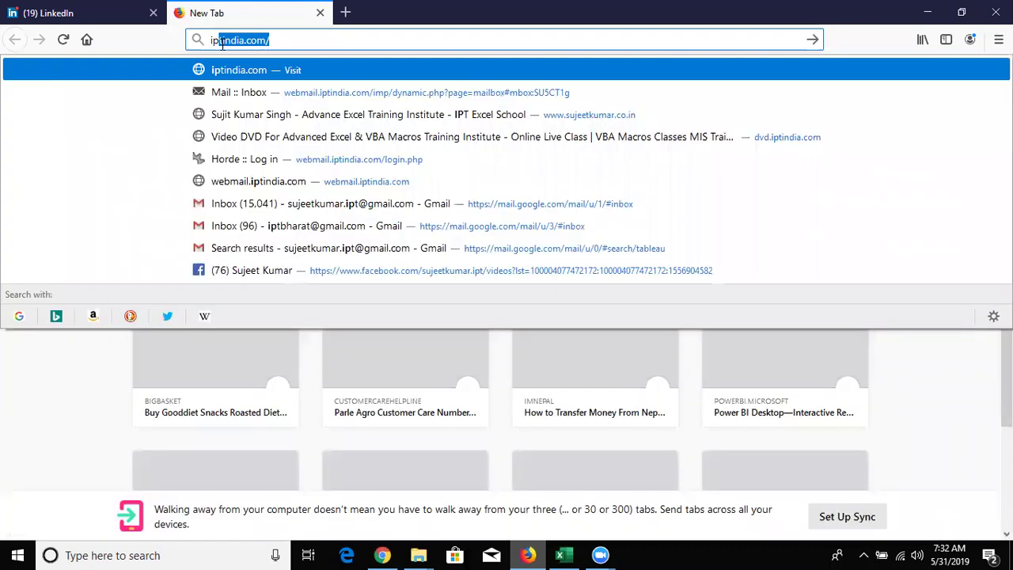
{"action": "key", "text": "Return"}
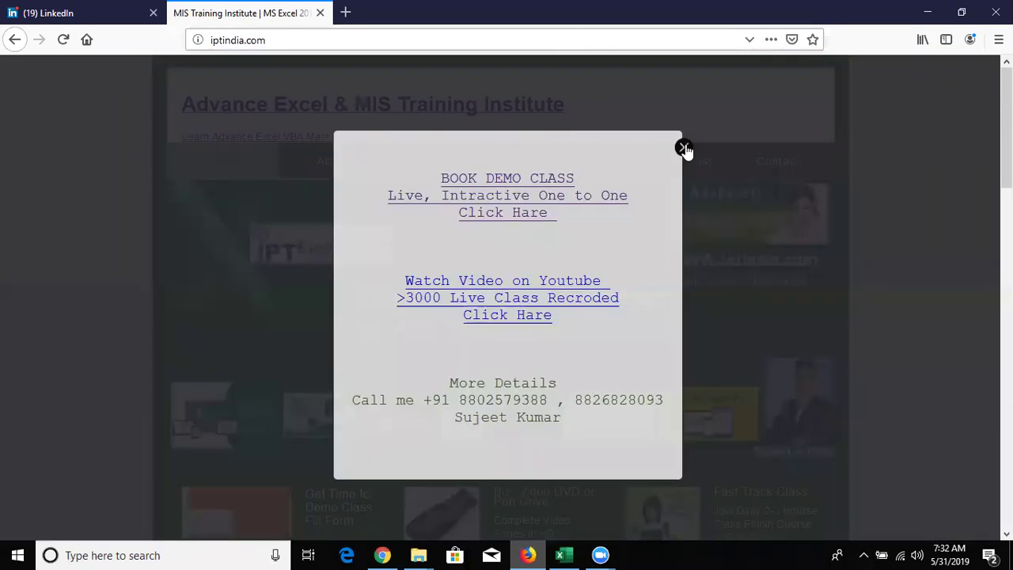
Step: Dismiss the Book Demo Class popup and scroll down to the Courses Offered section
{"action": "left_click", "coordinate": [683, 149]}
{"action": "scroll", "coordinate": [667, 161], "scroll_direction": "down", "scroll_amount": 1}
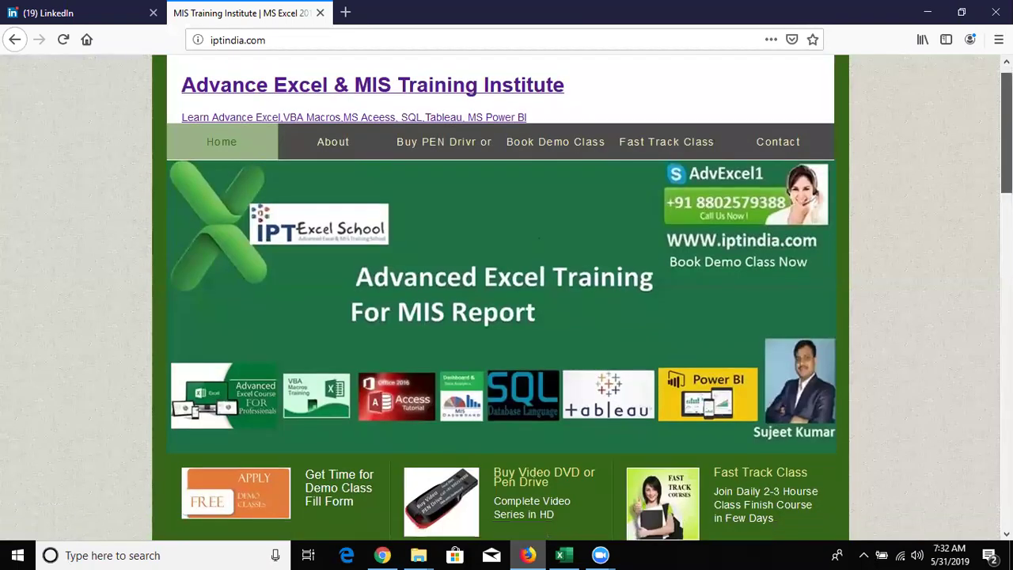
{"action": "scroll", "coordinate": [222, 285], "scroll_direction": "down", "scroll_amount": 5}
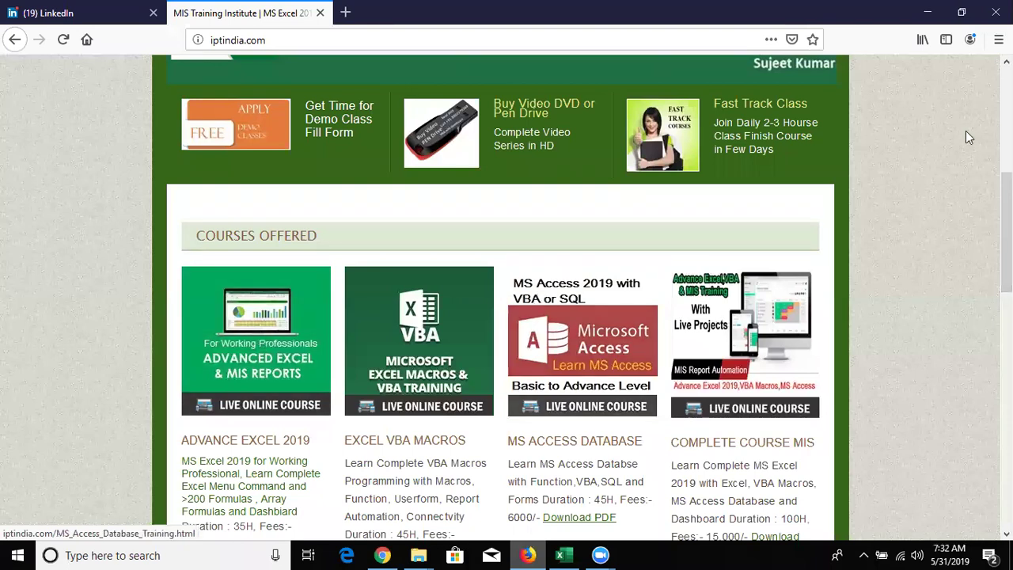
{"action": "scroll", "coordinate": [271, 230], "scroll_direction": "down", "scroll_amount": 1}
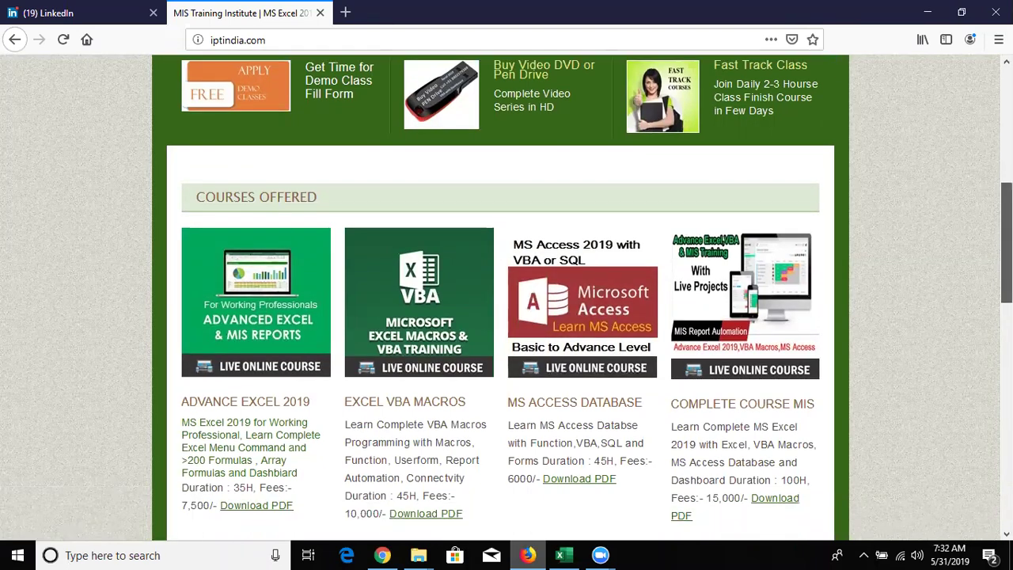
{"action": "scroll", "coordinate": [270, 229], "scroll_direction": "down", "scroll_amount": 1}
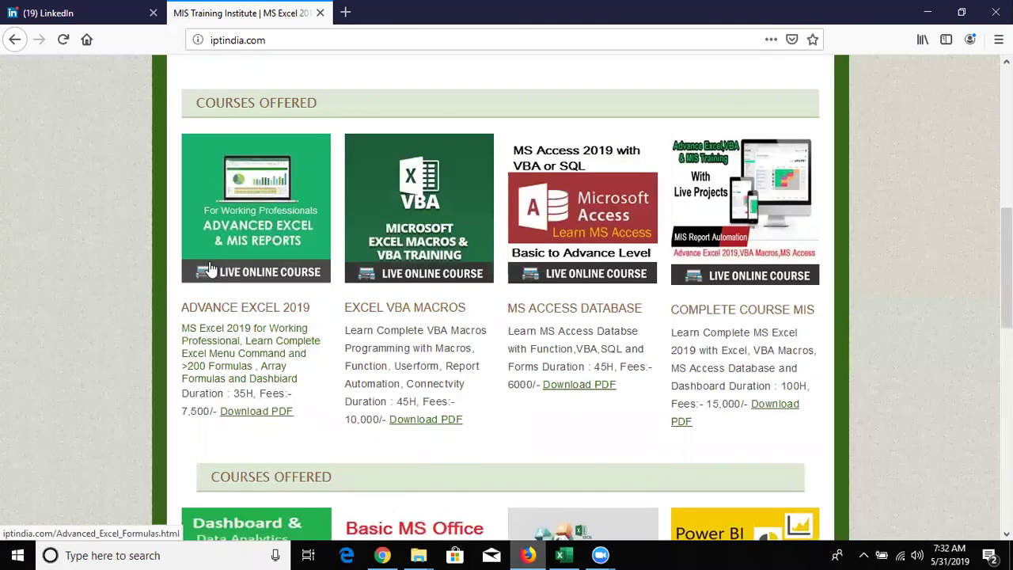
Step: Open the ADVANCE EXCEL 2019 course page and highlight its Part 1 workbook handling topics
{"action": "left_click", "coordinate": [243, 196]}
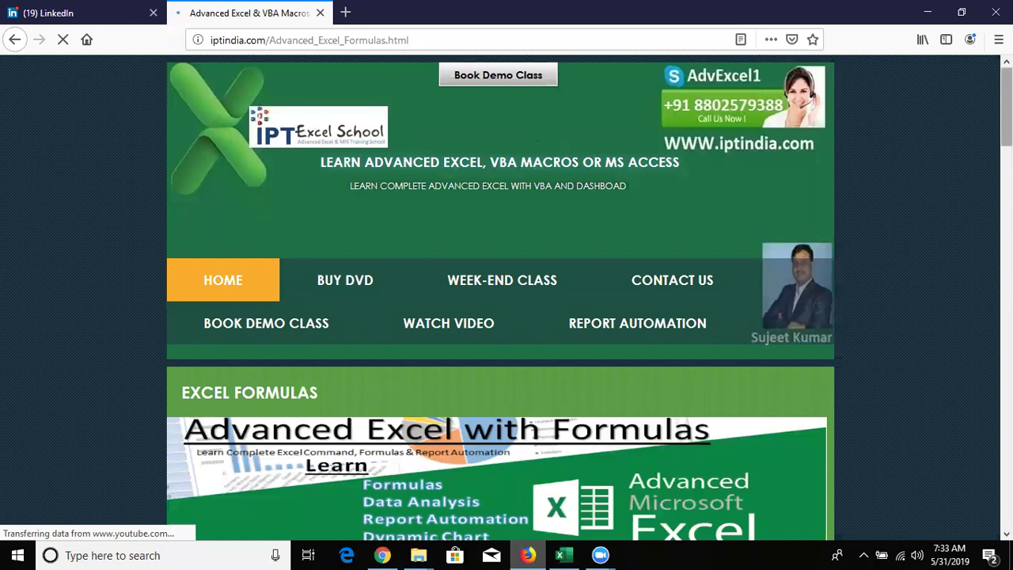
{"action": "scroll", "coordinate": [219, 241], "scroll_direction": "down", "scroll_amount": 5}
{"action": "scroll", "coordinate": [190, 231], "scroll_direction": "down", "scroll_amount": 2}
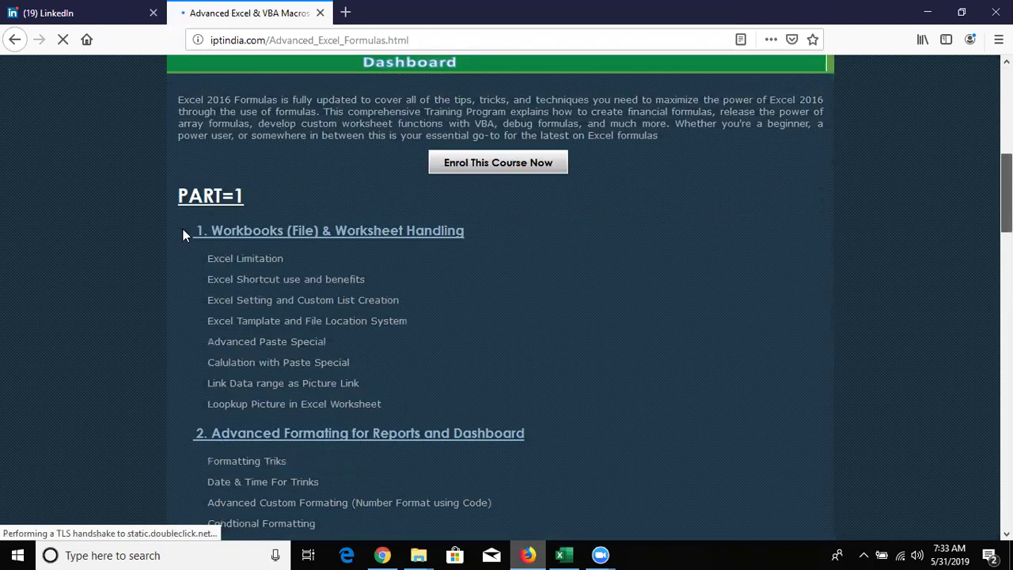
{"action": "left_click_drag", "start_coordinate": [236, 387], "coordinate": [235, 386]}
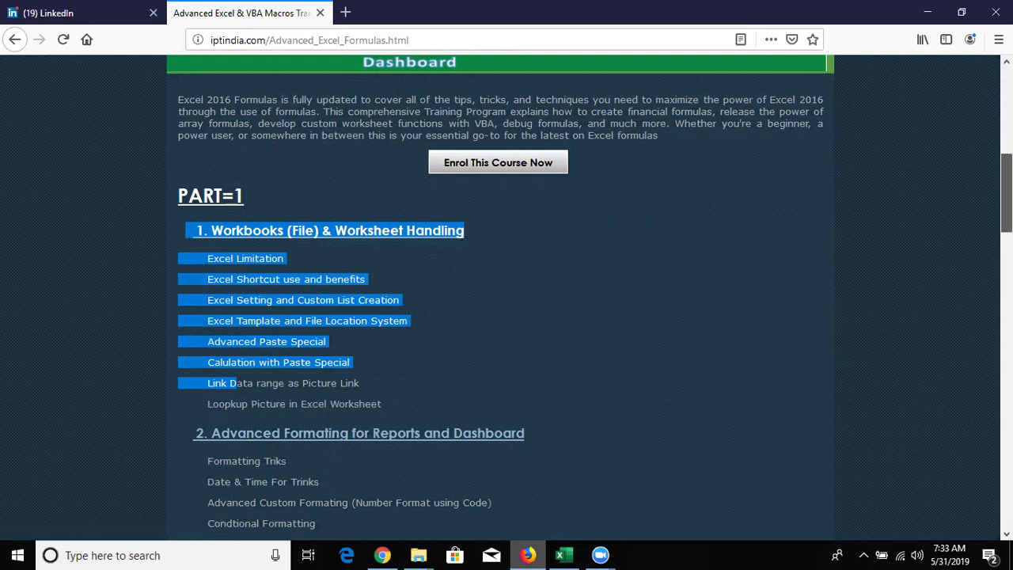
Step: Scroll through the course topic list, then return to the top of the page
{"action": "scroll", "coordinate": [500, 297], "scroll_direction": "down", "scroll_amount": 4}
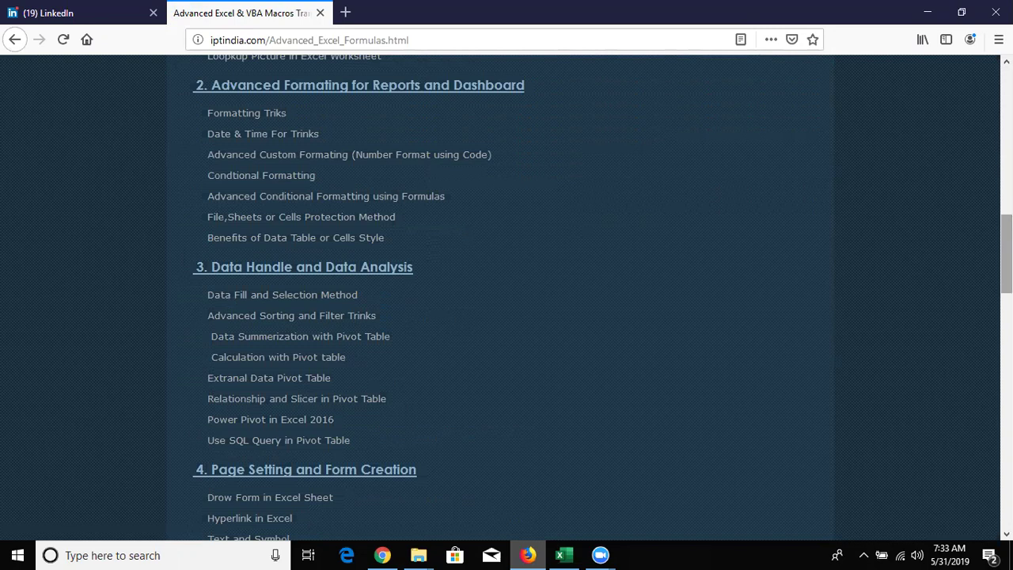
{"action": "scroll", "coordinate": [500, 297], "scroll_direction": "down", "scroll_amount": 1}
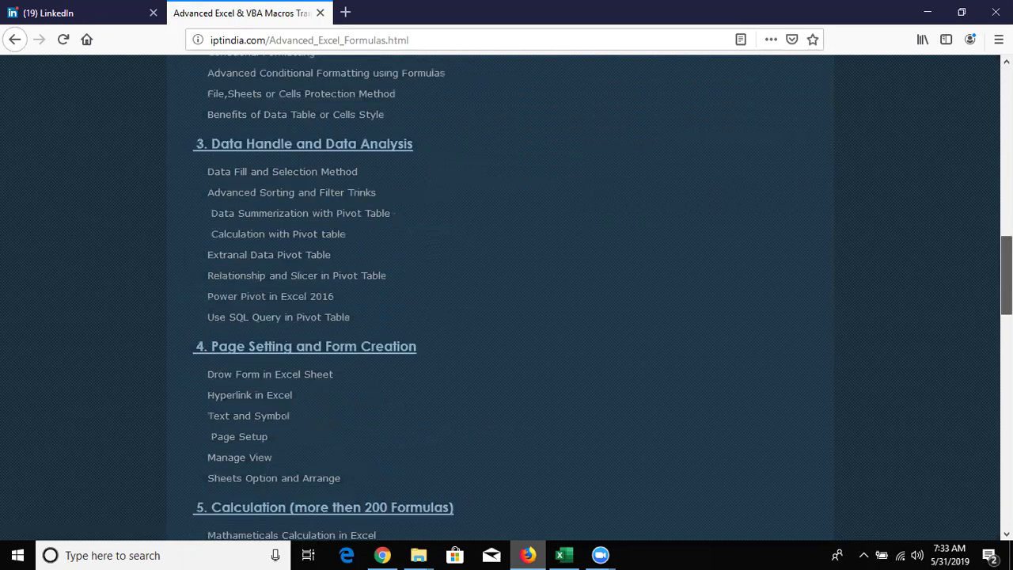
{"action": "scroll", "coordinate": [500, 297], "scroll_direction": "down", "scroll_amount": 3}
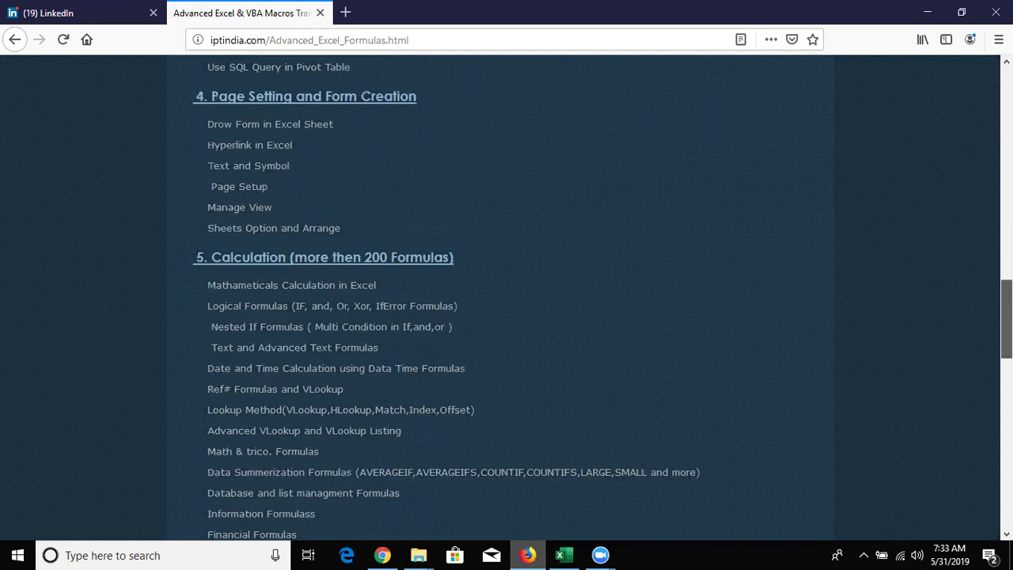
{"action": "scroll", "coordinate": [500, 297], "scroll_direction": "down", "scroll_amount": 3}
{"action": "scroll", "coordinate": [500, 297], "scroll_direction": "down", "scroll_amount": 4}
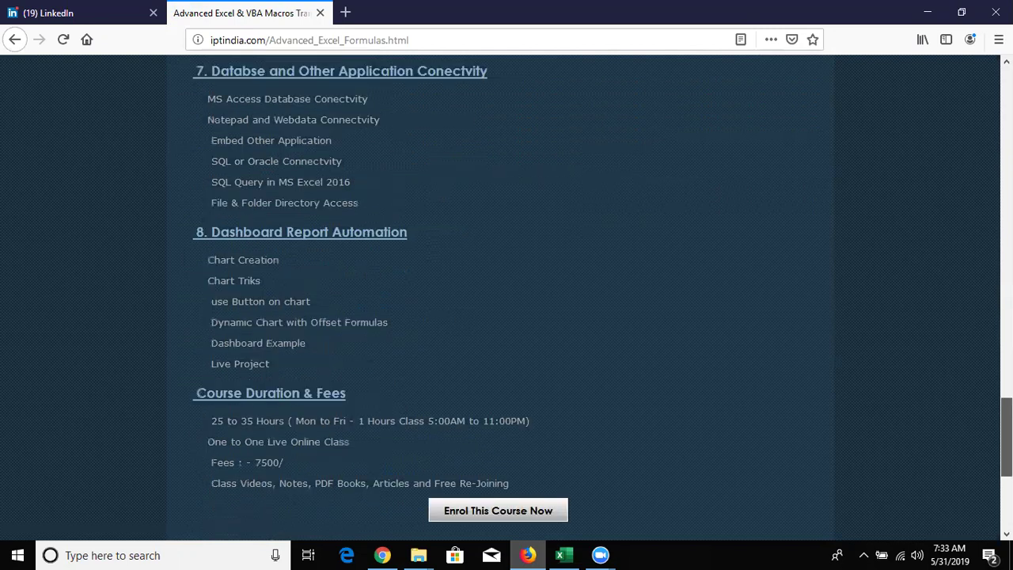
{"action": "key", "text": "Home"}
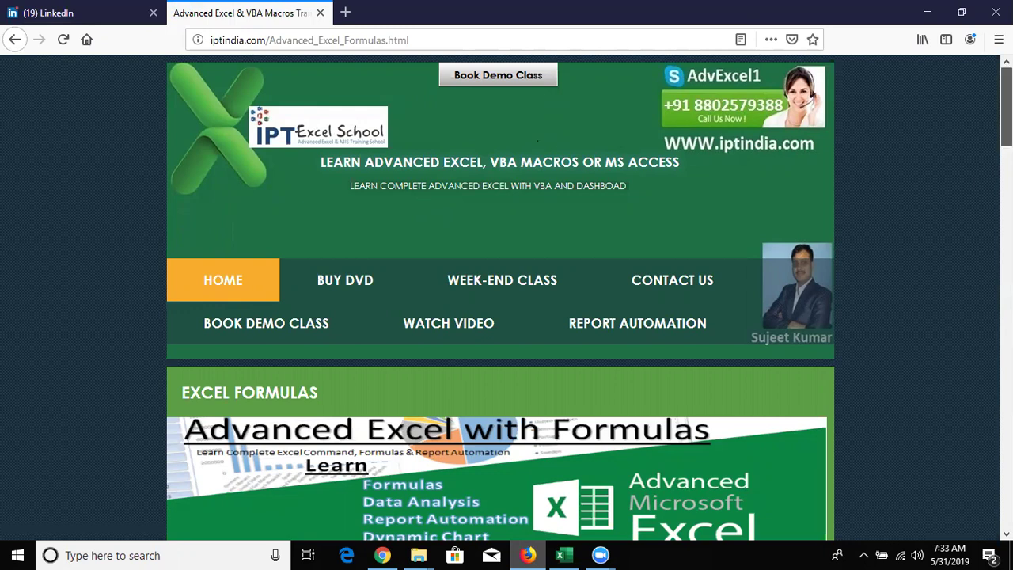
{"action": "left_click_drag", "start_coordinate": [1006, 107], "coordinate": [1006, 190]}
{"action": "scroll", "coordinate": [314, 160], "scroll_direction": "up", "scroll_amount": 6}
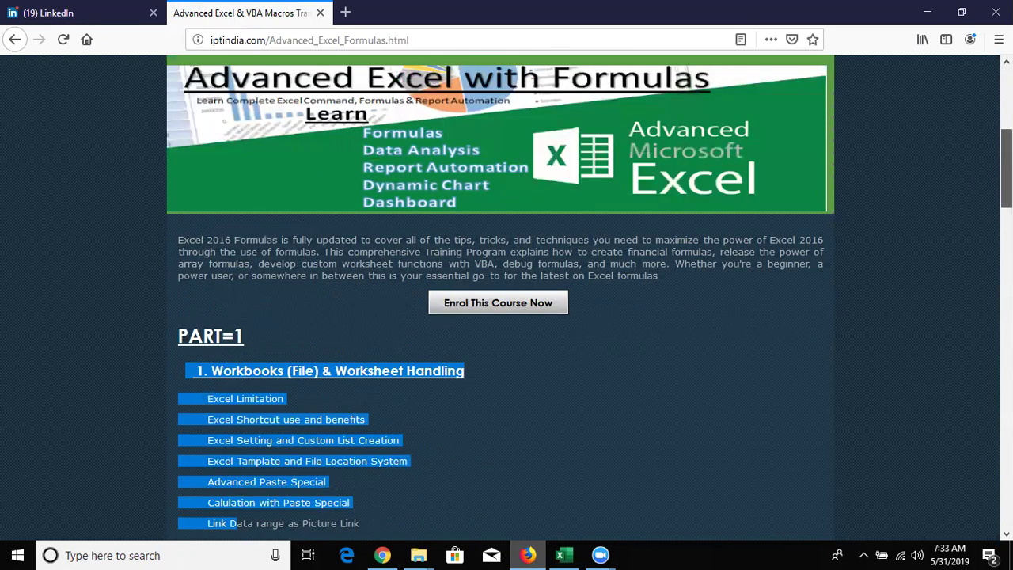
{"action": "left_click", "coordinate": [25, 38]}
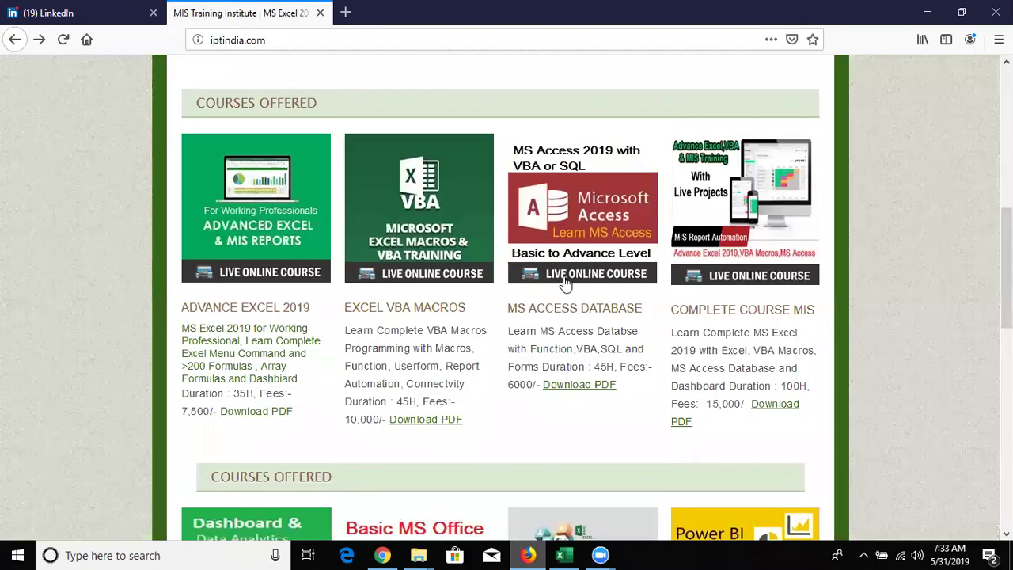
{"action": "left_click", "coordinate": [413, 265]}
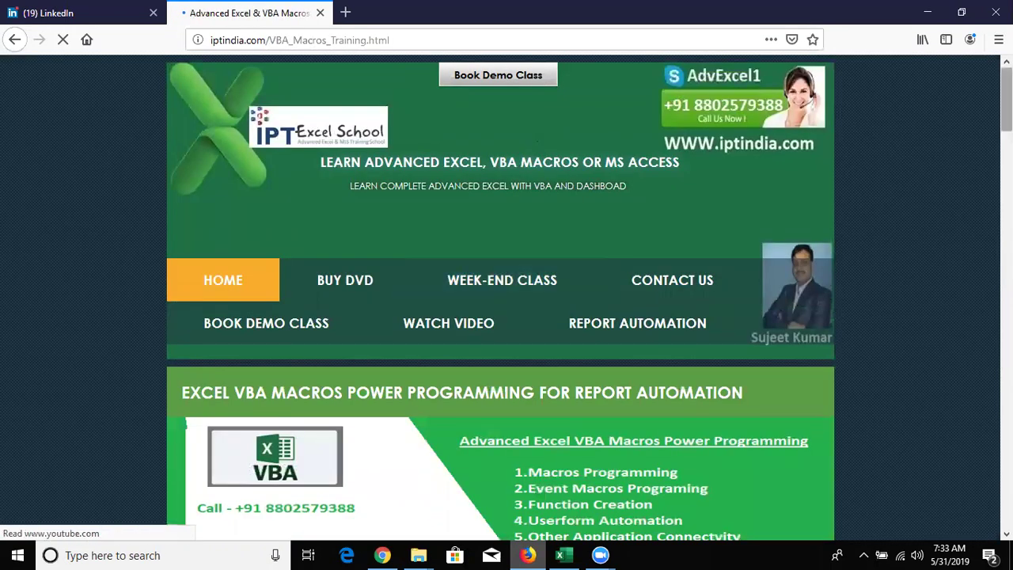
{"action": "scroll", "coordinate": [985, 388], "scroll_direction": "down", "scroll_amount": 10}
{"action": "scroll", "coordinate": [985, 388], "scroll_direction": "down", "scroll_amount": 20}
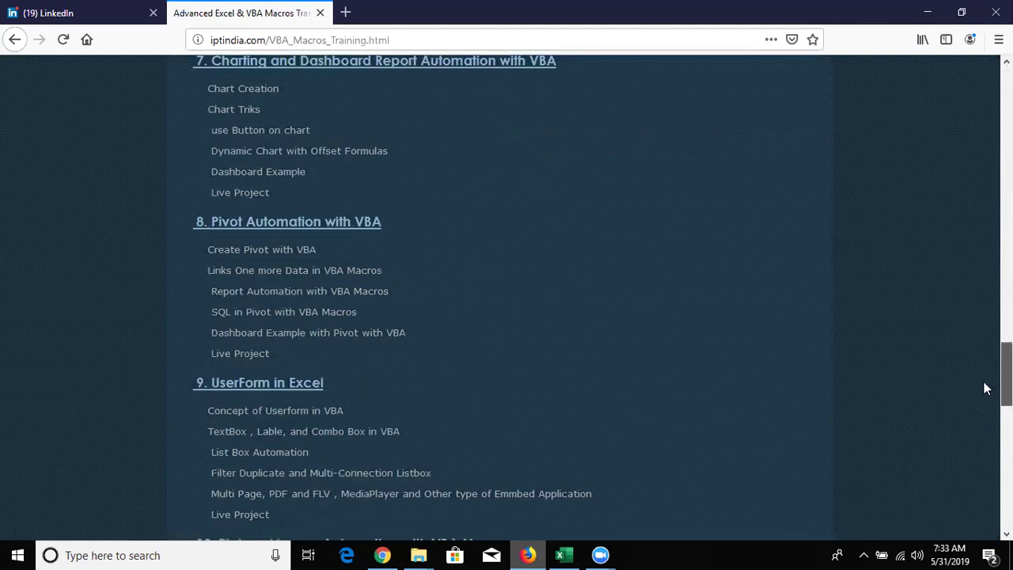
{"action": "scroll", "coordinate": [986, 387], "scroll_direction": "up", "scroll_amount": 1}
{"action": "scroll", "coordinate": [506, 297], "scroll_direction": "up", "scroll_amount": 10}
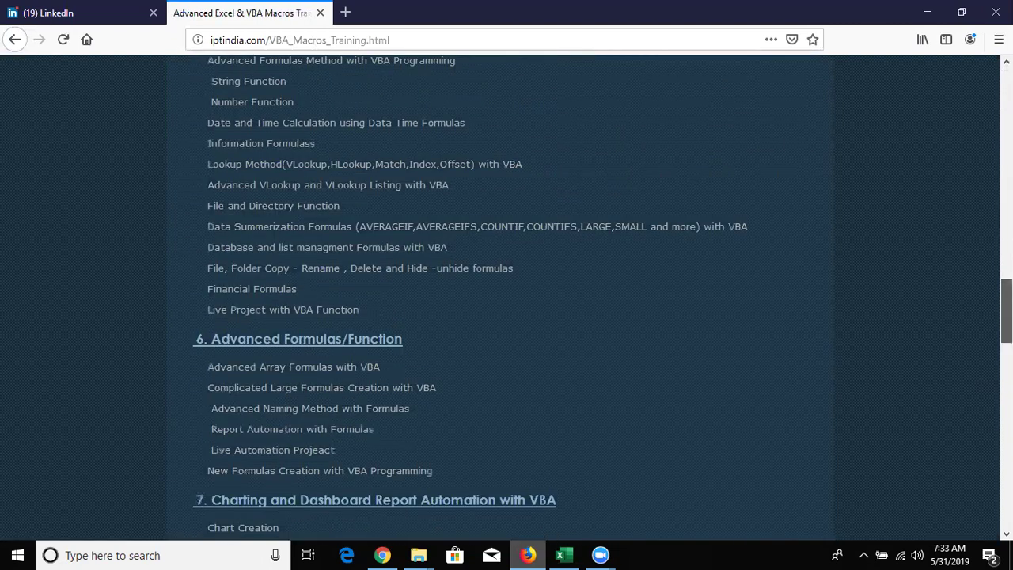
{"action": "scroll", "coordinate": [507, 297], "scroll_direction": "up", "scroll_amount": 5}
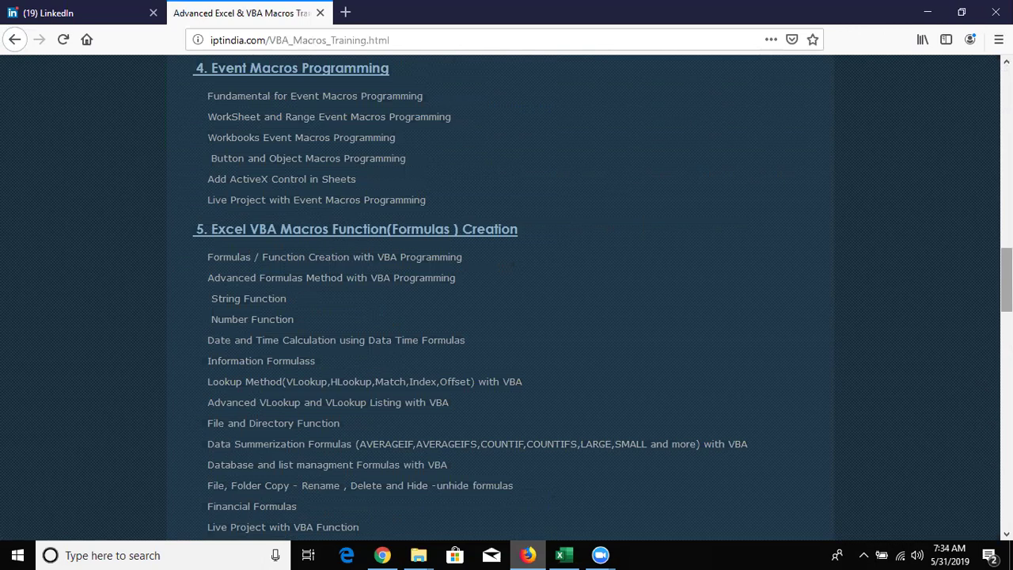
{"action": "scroll", "coordinate": [506, 297], "scroll_direction": "down", "scroll_amount": 5}
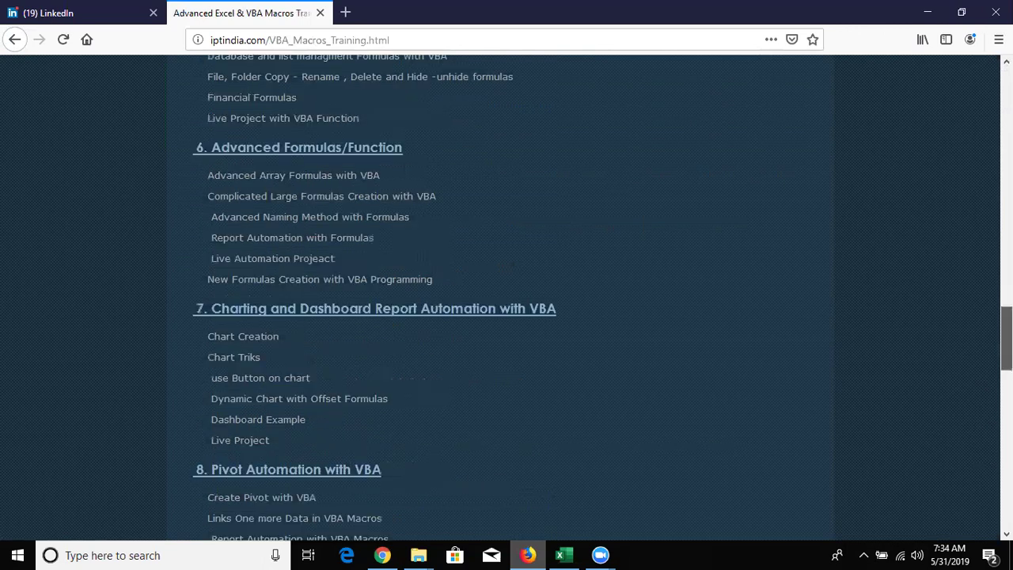
{"action": "scroll", "coordinate": [507, 297], "scroll_direction": "up", "scroll_amount": 15}
{"action": "scroll", "coordinate": [506, 297], "scroll_direction": "down", "scroll_amount": 3}
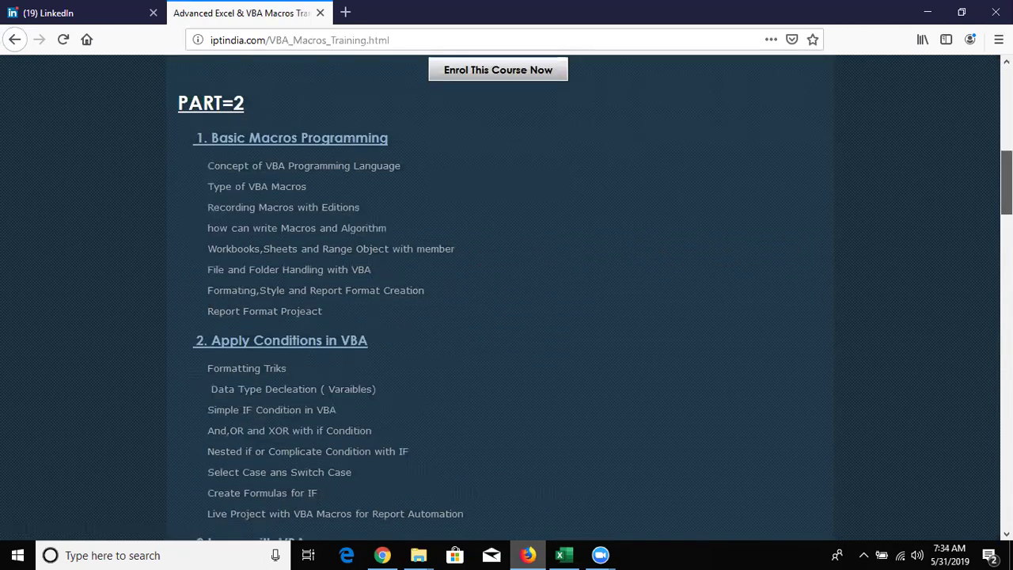
{"action": "scroll", "coordinate": [506, 297], "scroll_direction": "down", "scroll_amount": 2}
{"action": "scroll", "coordinate": [507, 296], "scroll_direction": "down", "scroll_amount": 2}
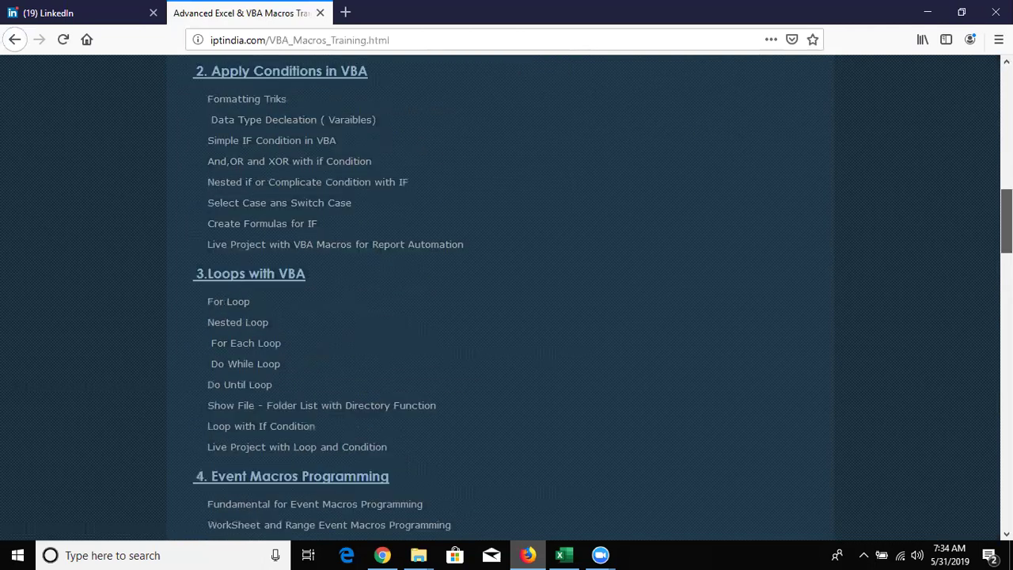
{"action": "scroll", "coordinate": [507, 297], "scroll_direction": "down", "scroll_amount": 5}
{"action": "scroll", "coordinate": [506, 296], "scroll_direction": "down", "scroll_amount": 1}
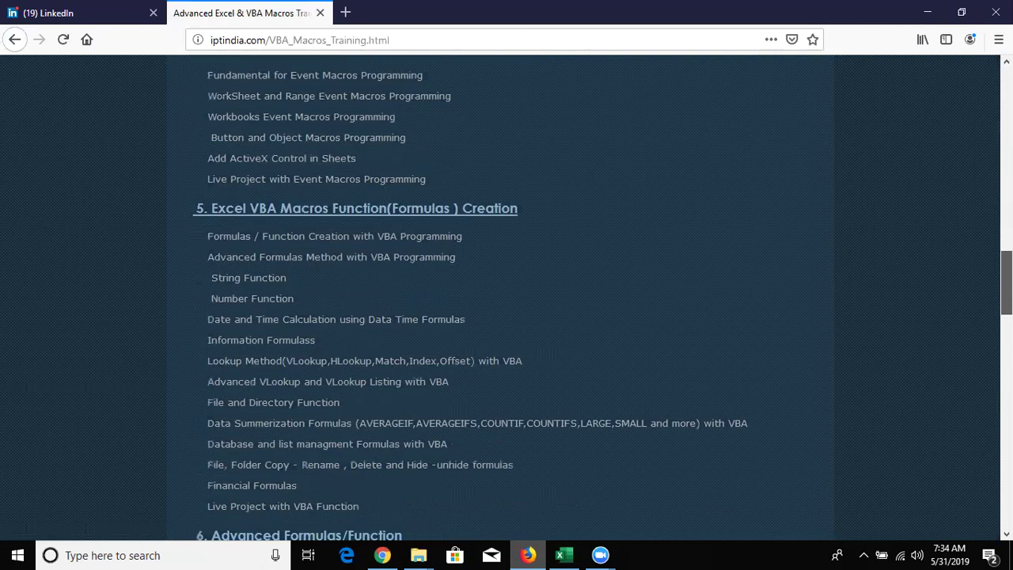
{"action": "scroll", "coordinate": [507, 296], "scroll_direction": "down", "scroll_amount": 2}
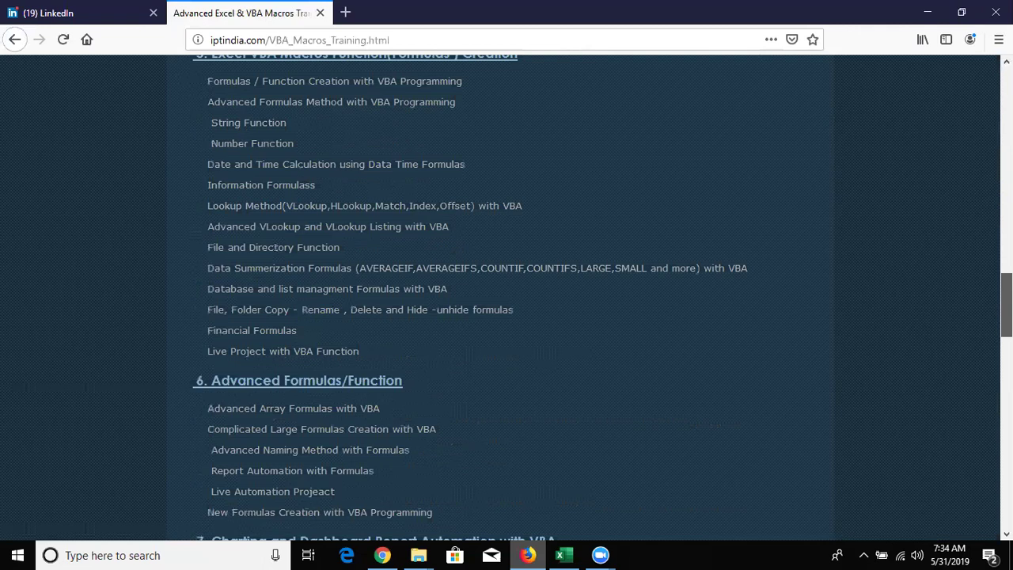
{"action": "scroll", "coordinate": [506, 297], "scroll_direction": "down", "scroll_amount": 2}
{"action": "scroll", "coordinate": [506, 296], "scroll_direction": "down", "scroll_amount": 1}
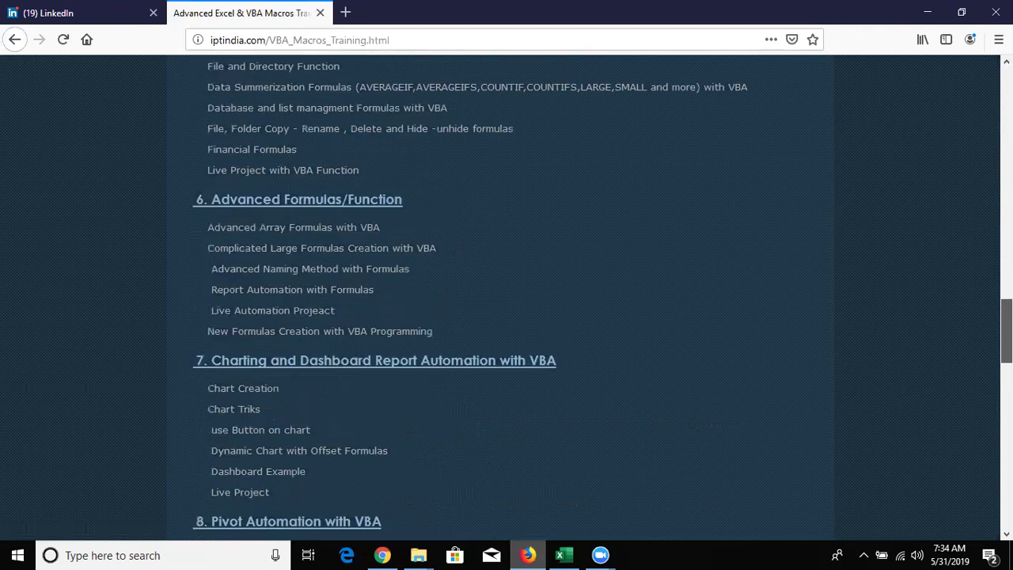
{"action": "scroll", "coordinate": [506, 297], "scroll_direction": "down", "scroll_amount": 1}
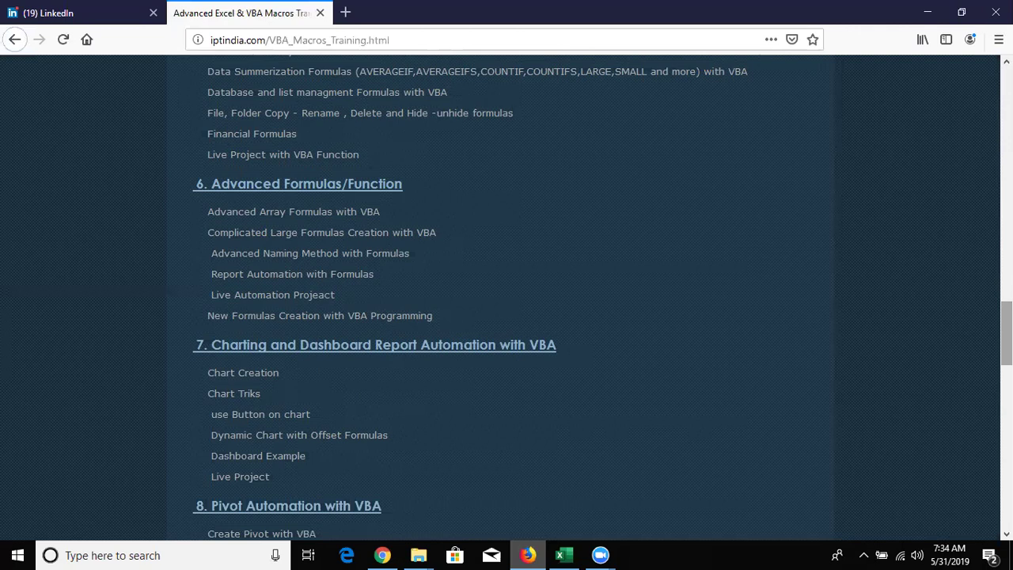
{"action": "scroll", "coordinate": [506, 297], "scroll_direction": "down", "scroll_amount": 2}
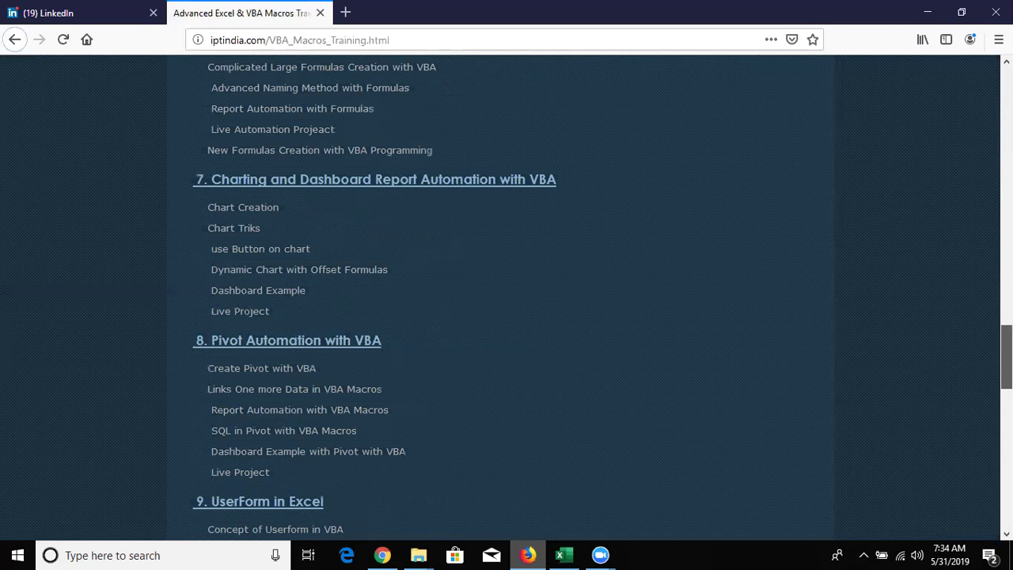
{"action": "scroll", "coordinate": [506, 297], "scroll_direction": "down", "scroll_amount": 3}
{"action": "scroll", "coordinate": [369, 415], "scroll_direction": "down", "scroll_amount": 5}
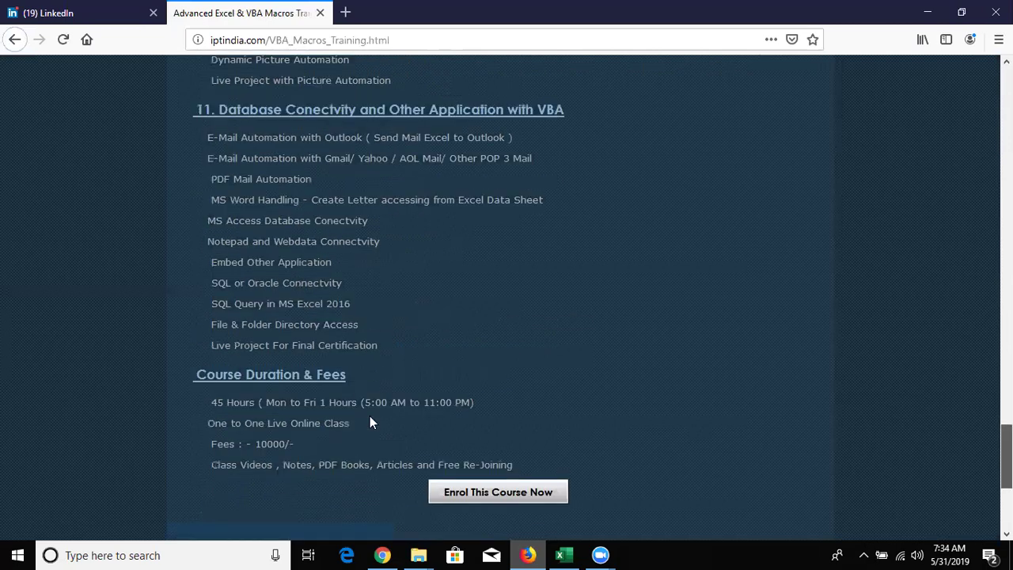
{"action": "scroll", "coordinate": [229, 360], "scroll_direction": "down", "scroll_amount": 1}
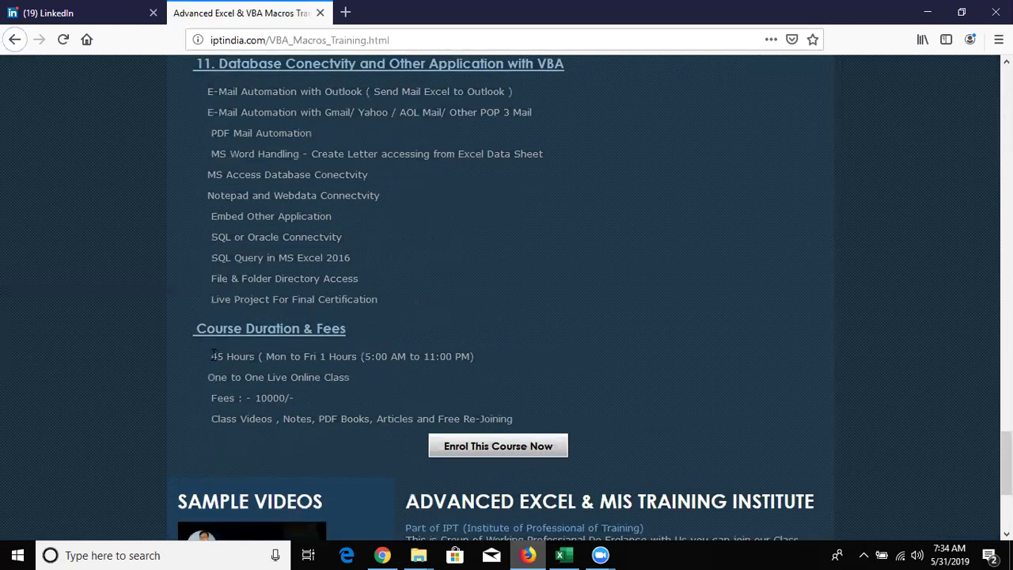
{"action": "left_click_drag", "start_coordinate": [212, 356], "coordinate": [250, 356]}
{"action": "left_click_drag", "start_coordinate": [266, 357], "coordinate": [358, 361]}
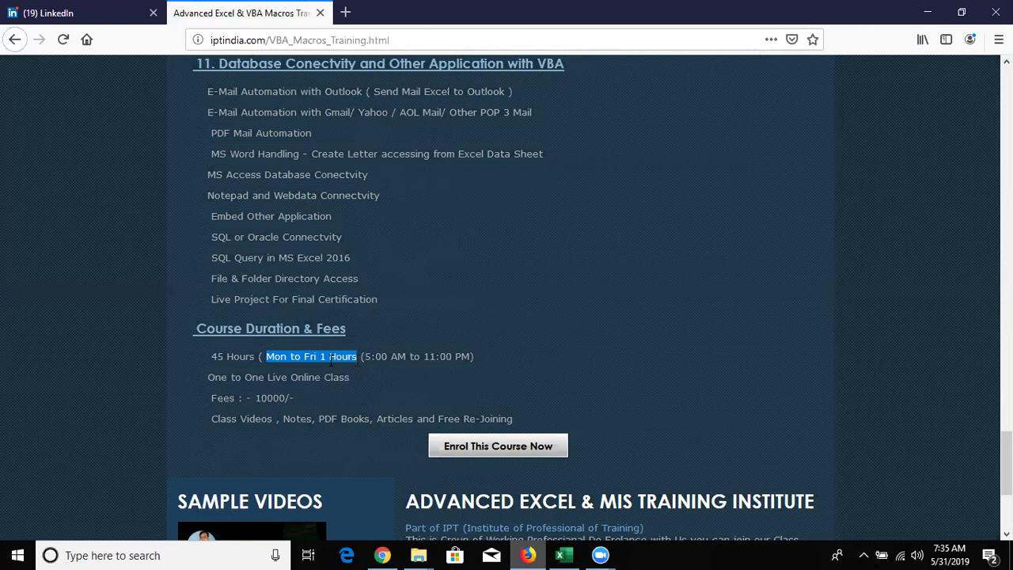
{"action": "left_click", "coordinate": [322, 357]}
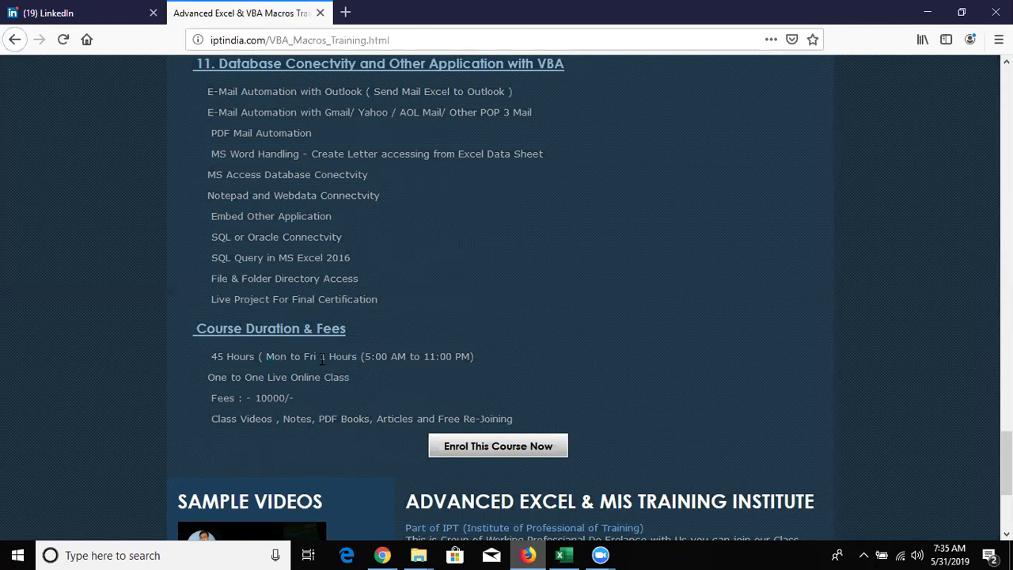
{"action": "double_click", "coordinate": [322, 358]}
{"action": "left_click", "coordinate": [366, 357]}
{"action": "left_click", "coordinate": [453, 358], "text": "shift"}
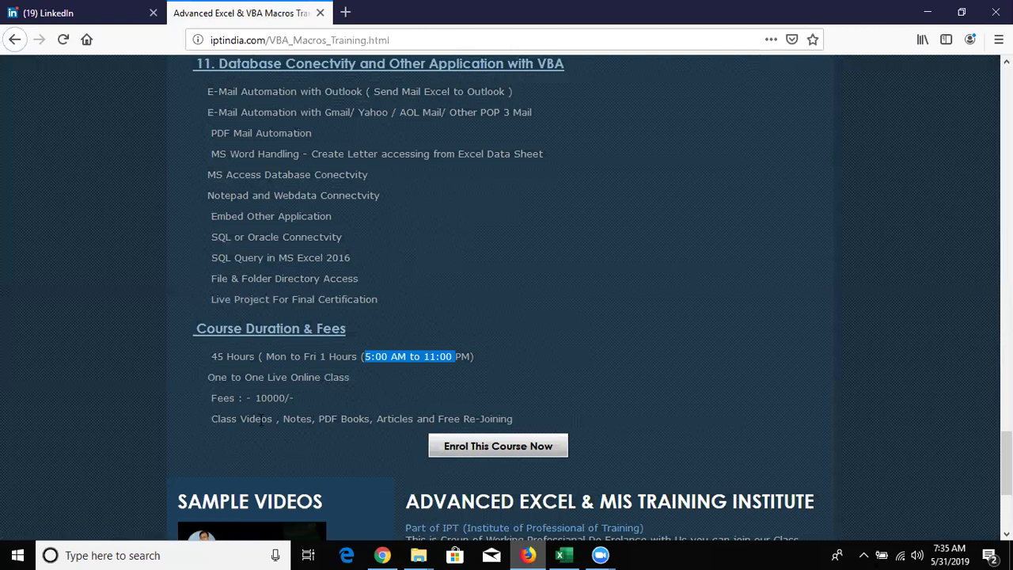
{"action": "left_click_drag", "start_coordinate": [214, 418], "coordinate": [264, 419]}
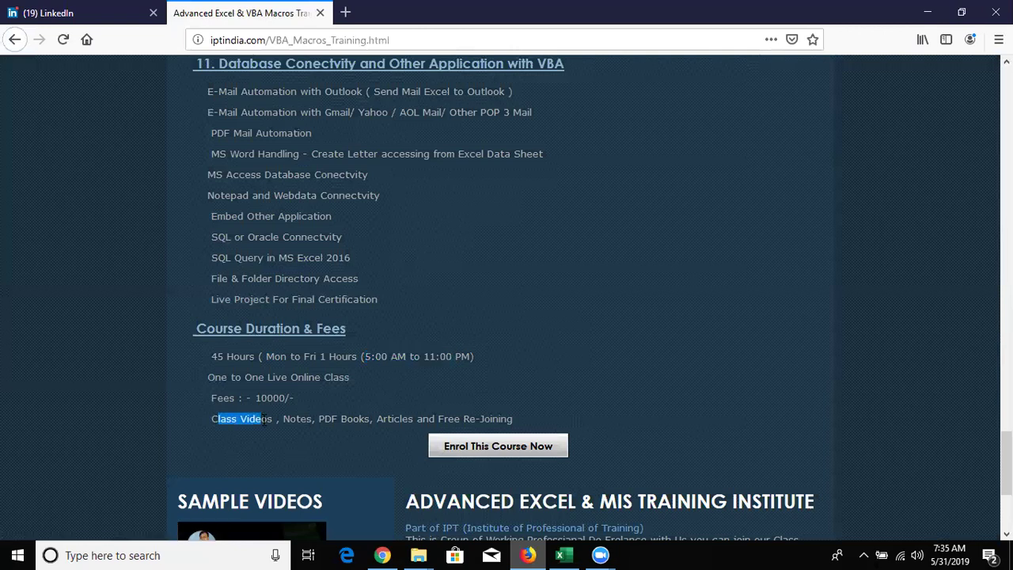
{"action": "double_click", "coordinate": [291, 419]}
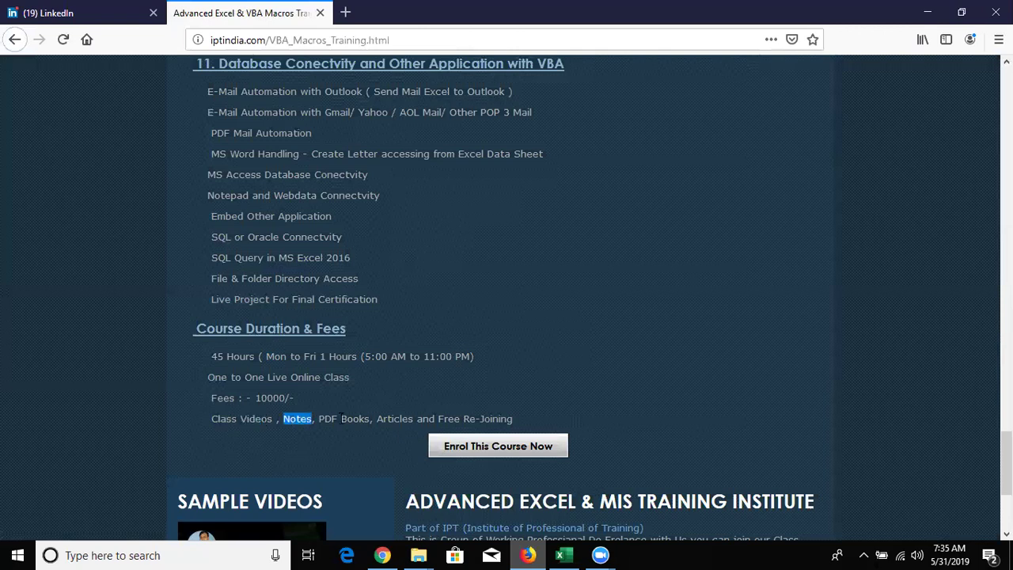
{"action": "double_click", "coordinate": [348, 418]}
{"action": "double_click", "coordinate": [394, 419]}
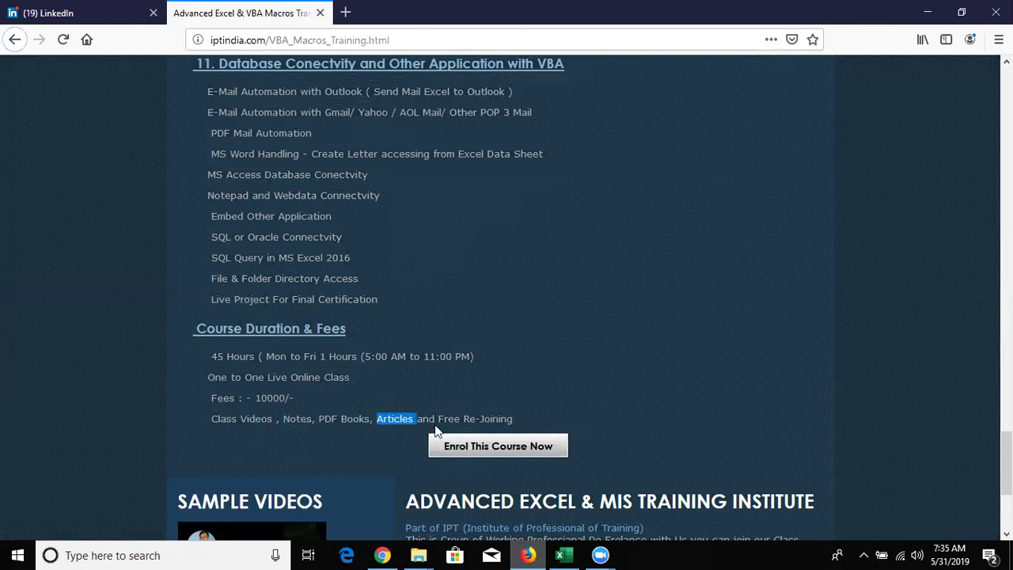
{"action": "left_click", "coordinate": [520, 429]}
{"action": "key", "text": "ctrl+shift+Left"}
{"action": "key", "text": "ctrl+shift+Left"}
{"action": "key", "text": "ctrl+shift+Left"}
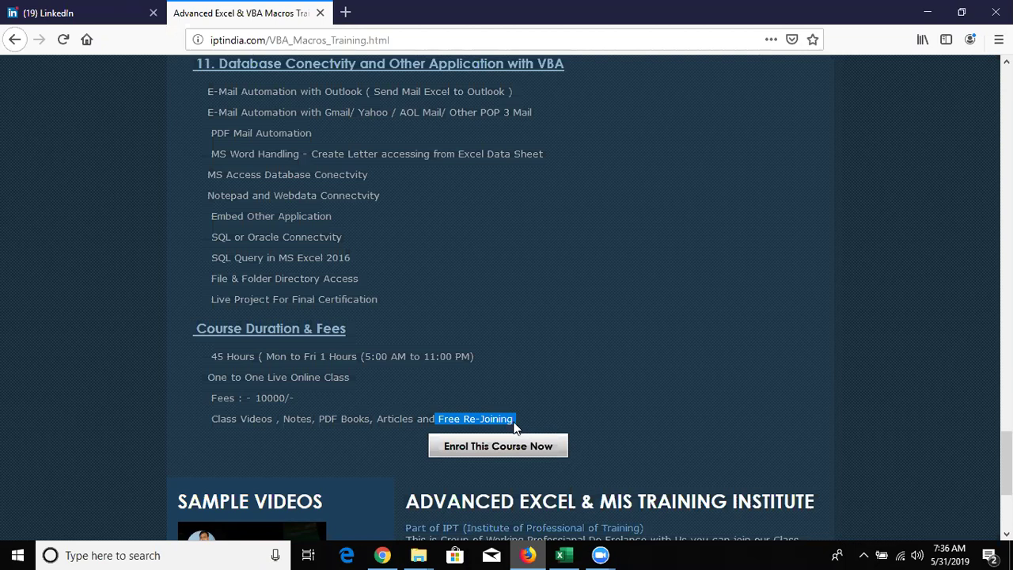
{"action": "mouse_move", "coordinate": [515, 419]}
{"action": "left_mouse_down"}
{"action": "mouse_move", "coordinate": [467, 417]}
{"action": "mouse_move", "coordinate": [515, 417]}
{"action": "left_mouse_up"}
{"action": "left_click", "coordinate": [467, 417]}
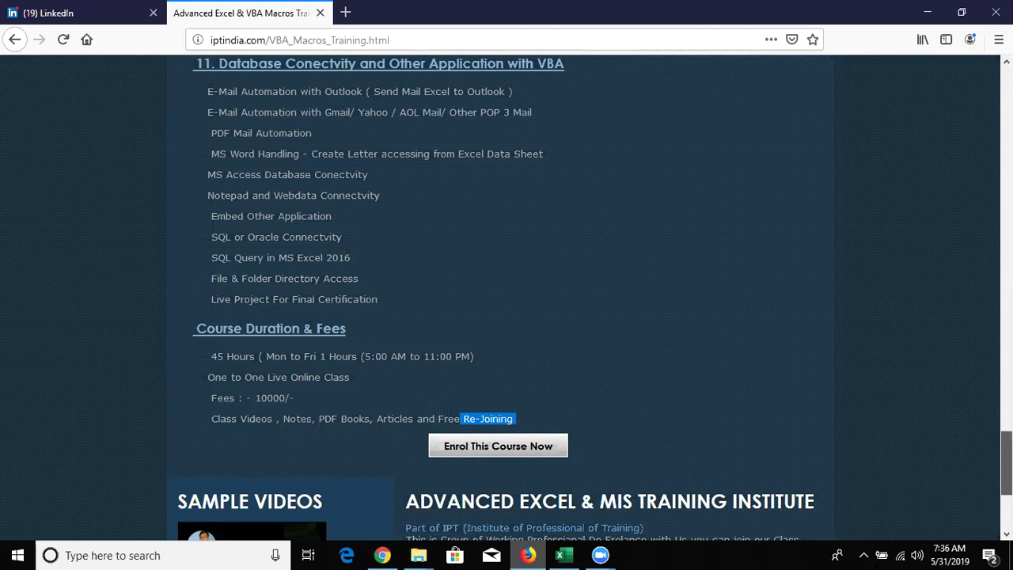
{"action": "scroll", "coordinate": [506, 300], "scroll_direction": "up", "scroll_amount": 10}
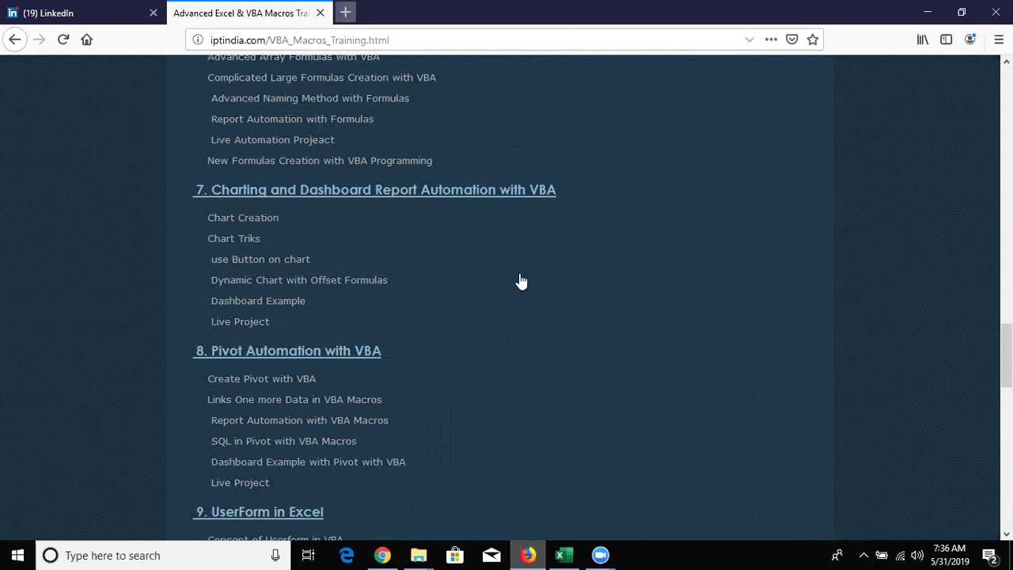
{"action": "key", "text": "ctrl+w"}
Step: Back in Excel, add a new empty Sheet4 after Sheet3 and show the Home ribbon
{"action": "left_click", "coordinate": [567, 554]}
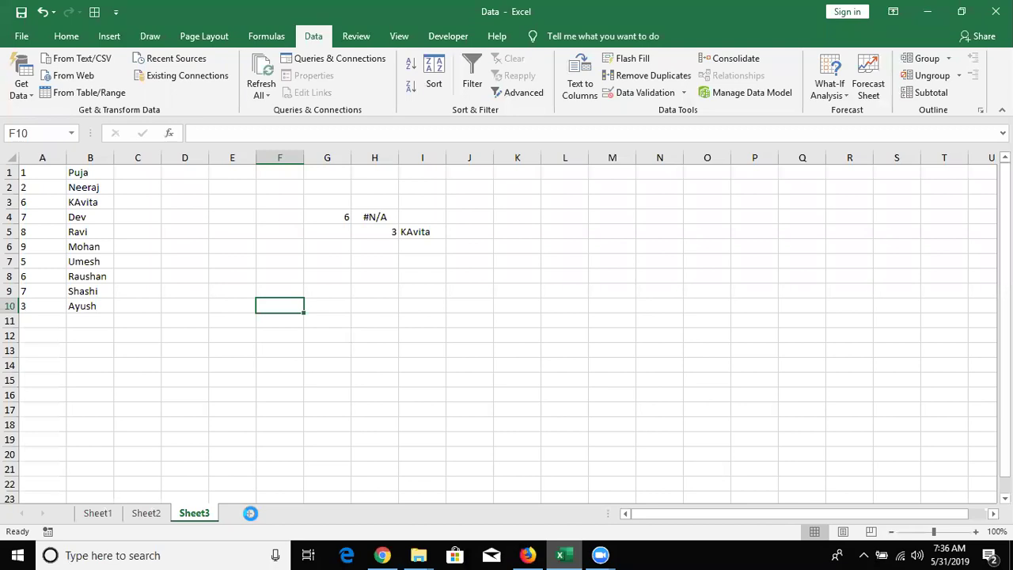
{"action": "left_click", "coordinate": [250, 514]}
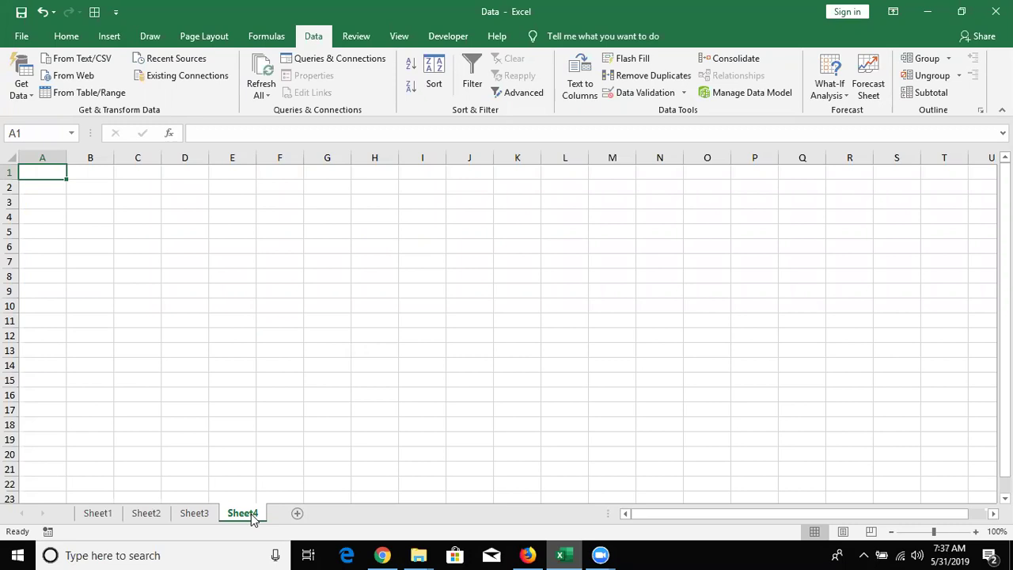
{"action": "key", "text": "Down"}
{"action": "key", "text": "Right"}
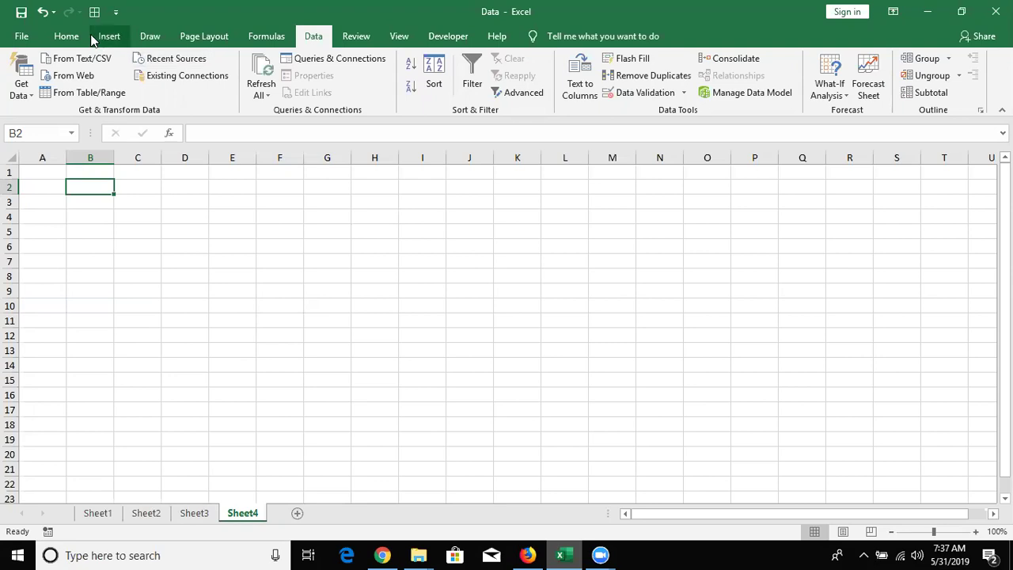
{"action": "left_click", "coordinate": [85, 37]}
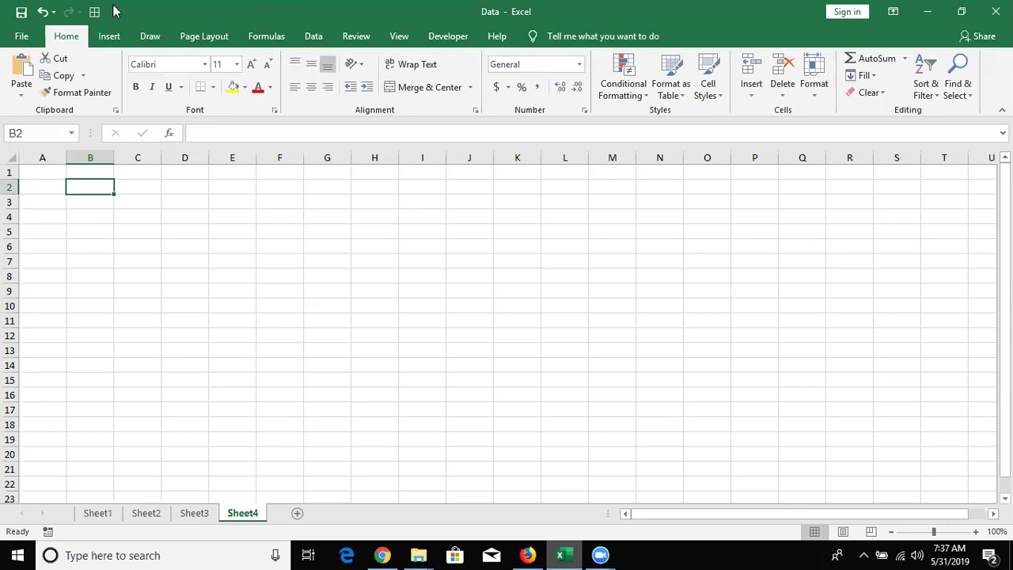
Step: Enter =RANDBETWEEN(10,90) in cell A1
{"action": "left_click", "coordinate": [53, 170]}
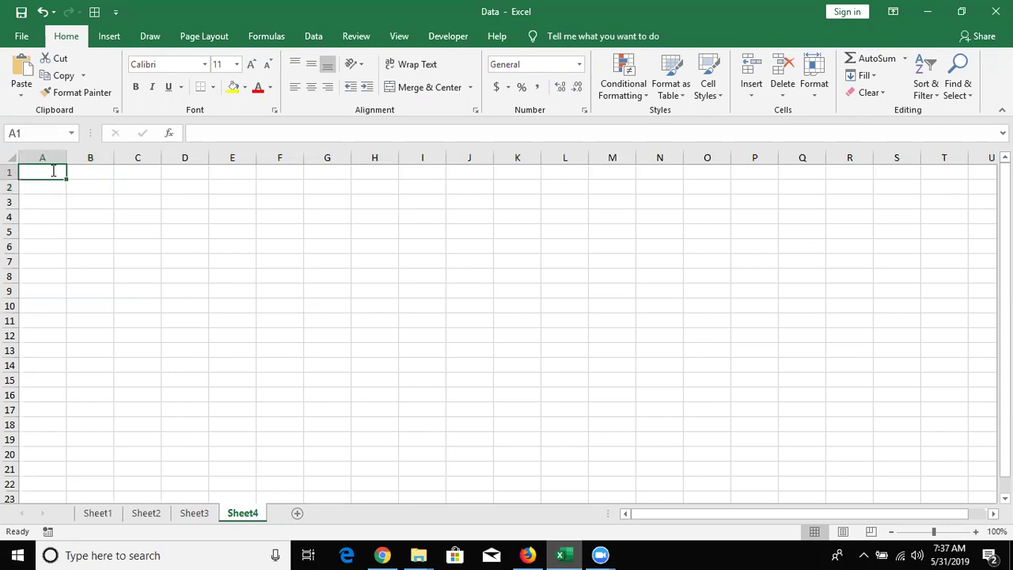
{"action": "type", "text": "=ra"}
{"action": "key", "text": "Down"}
{"action": "key", "text": "Down"}
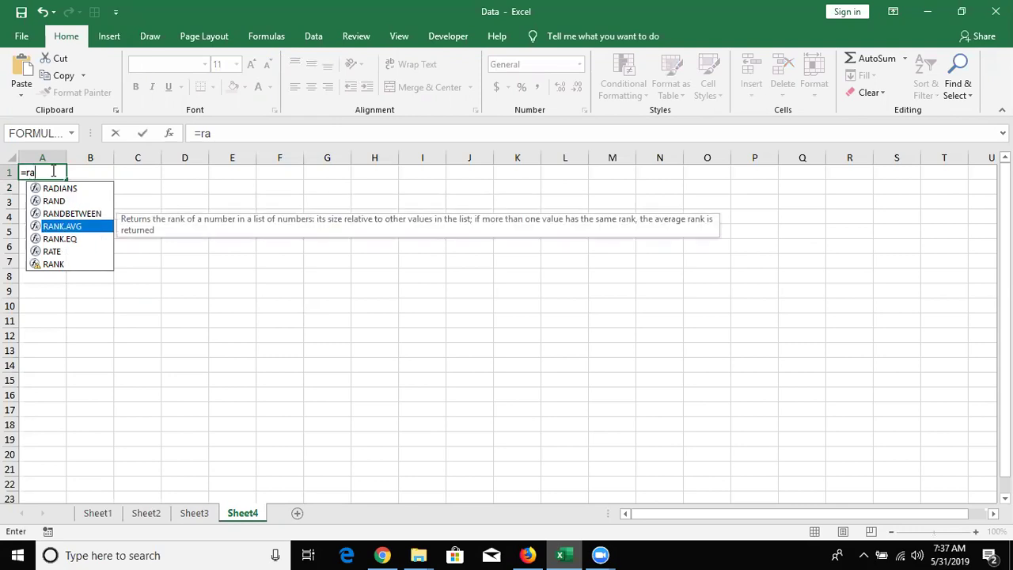
{"action": "key", "text": "Up"}
{"action": "key", "text": "Tab"}
{"action": "type", "text": "10"}
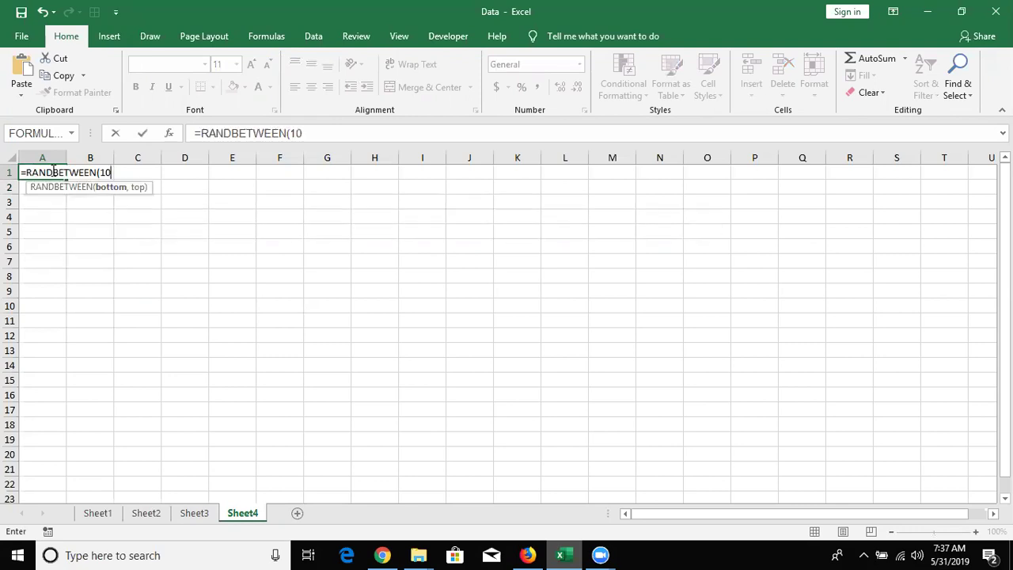
{"action": "type", "text": ",9"}
{"action": "type", "text": "0"}
{"action": "key", "text": "ctrl+Return"}
Step: Select A1:K17 and fill it right and down with the formula, then pick cell C5
{"action": "key", "text": "shift+Right"}
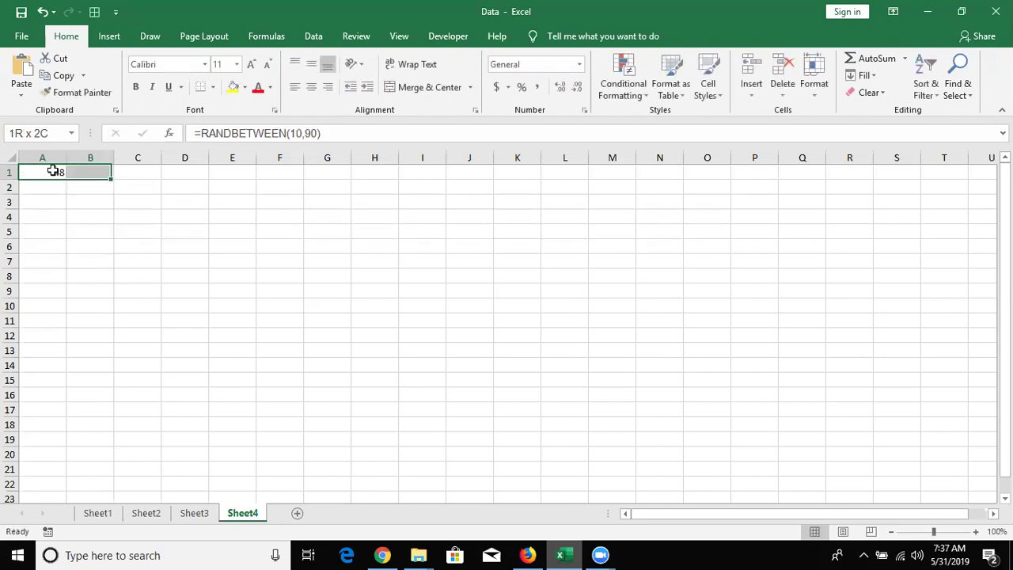
{"action": "key", "text": "shift+Right"}
{"action": "key", "text": "shift+Right"}
{"action": "key", "text": "shift+Right"}
{"action": "key", "text": "shift+Right"}
{"action": "key", "text": "shift+Right"}
{"action": "key", "text": "shift+Right"}
{"action": "key", "text": "shift+Right"}
{"action": "key", "text": "shift+Down"}
{"action": "key", "text": "shift+Right"}
{"action": "key", "text": "shift+Right"}
{"action": "key", "text": "shift+Down"}
{"action": "key", "text": "shift+Down"}
{"action": "key", "text": "shift+Down"}
{"action": "key", "text": "shift+Down"}
{"action": "key", "text": "shift+Down"}
{"action": "key", "text": "shift+Down"}
{"action": "key", "text": "shift+Down"}
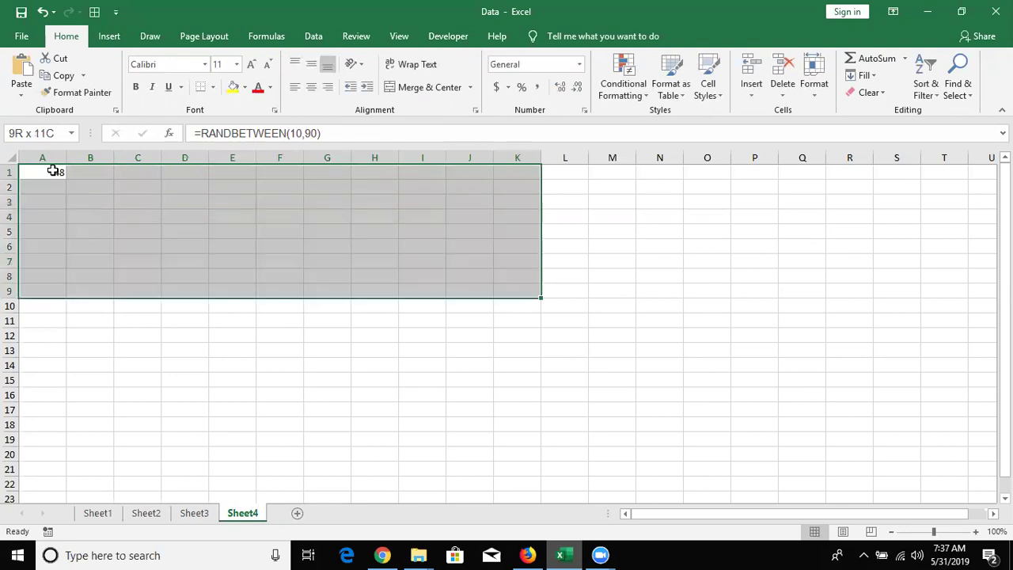
{"action": "key", "text": "shift+Down"}
{"action": "key", "text": "shift+Down"}
{"action": "key", "text": "shift+Down"}
{"action": "key", "text": "shift+Down"}
{"action": "key", "text": "shift+Down"}
{"action": "key", "text": "shift+Down"}
{"action": "key", "text": "shift+Down"}
{"action": "key", "text": "shift+Down"}
{"action": "key", "text": "ctrl+r"}
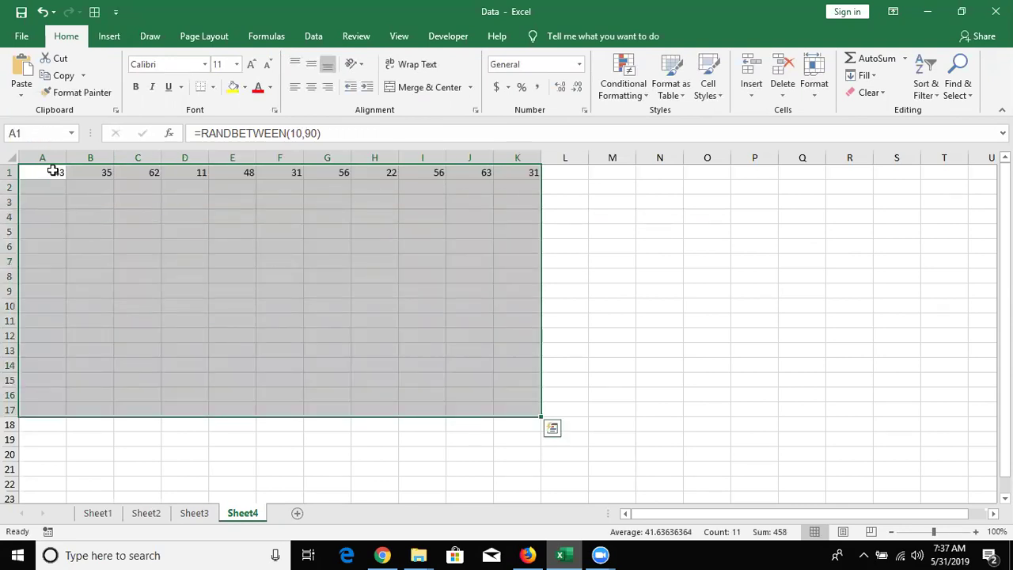
{"action": "key", "text": "ctrl+d"}
{"action": "left_click", "coordinate": [53, 170]}
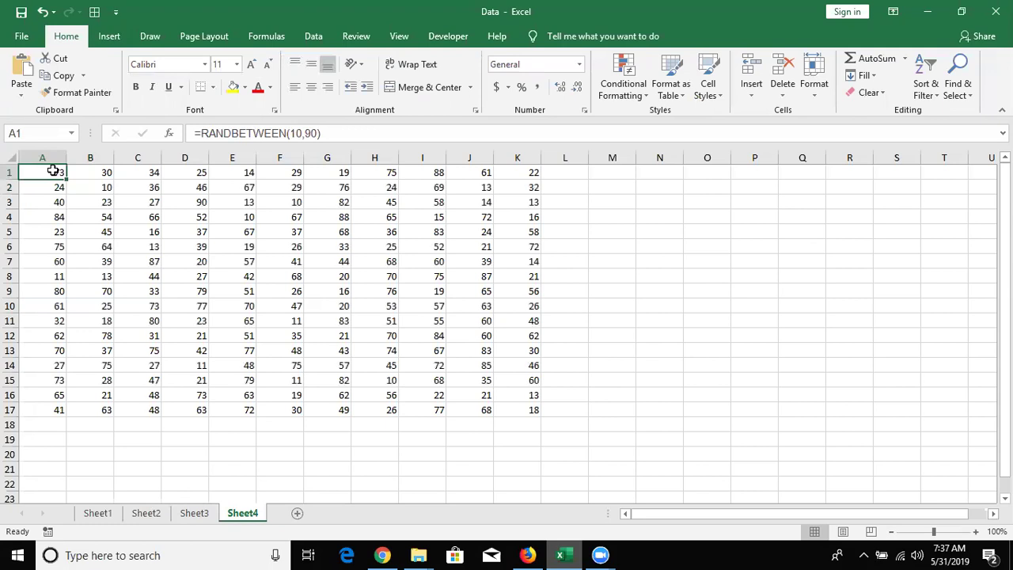
{"action": "left_click", "coordinate": [156, 228]}
{"action": "key", "text": "ctrl+Home"}
{"action": "key", "text": "ctrl+a"}
{"action": "key", "text": "ctrl+q"}
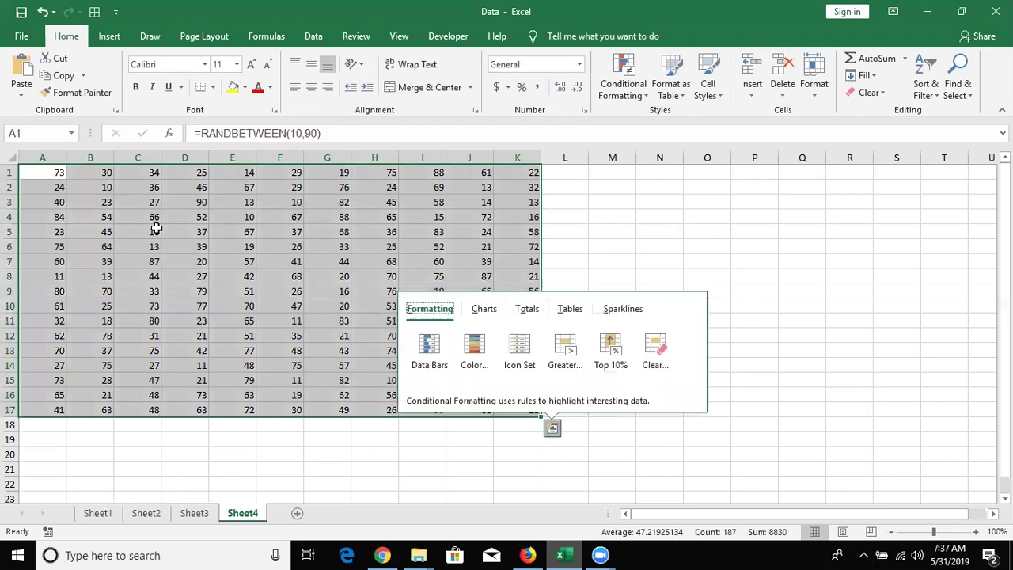
{"action": "key", "text": "ctrl+Home"}
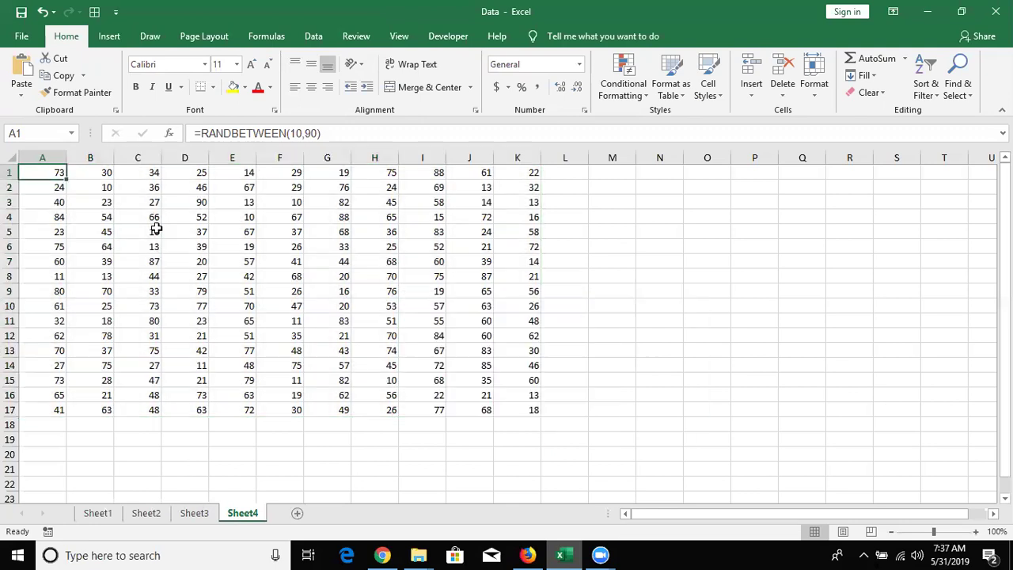
{"action": "key", "text": "ctrl+a"}
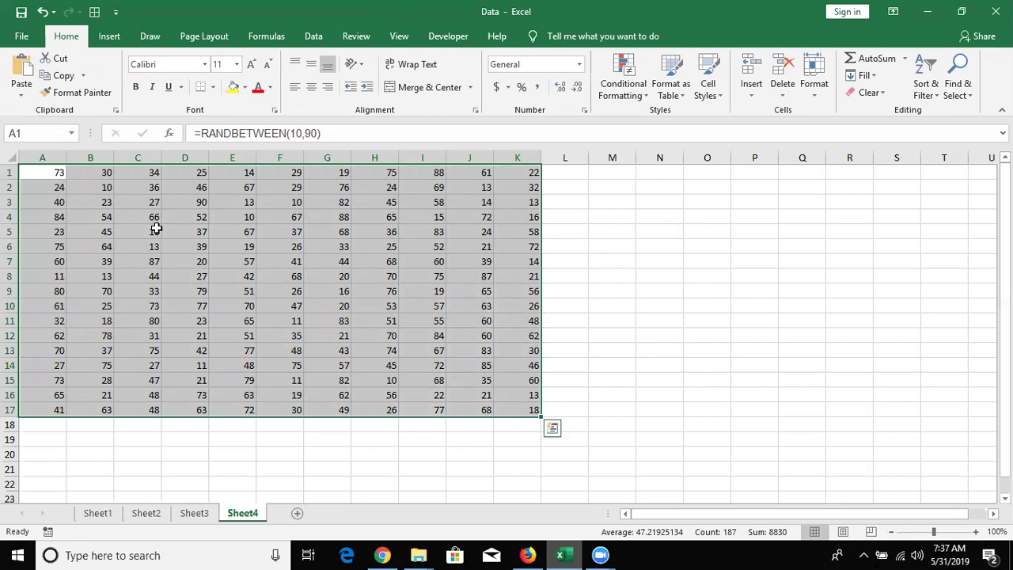
{"action": "left_click", "coordinate": [197, 213]}
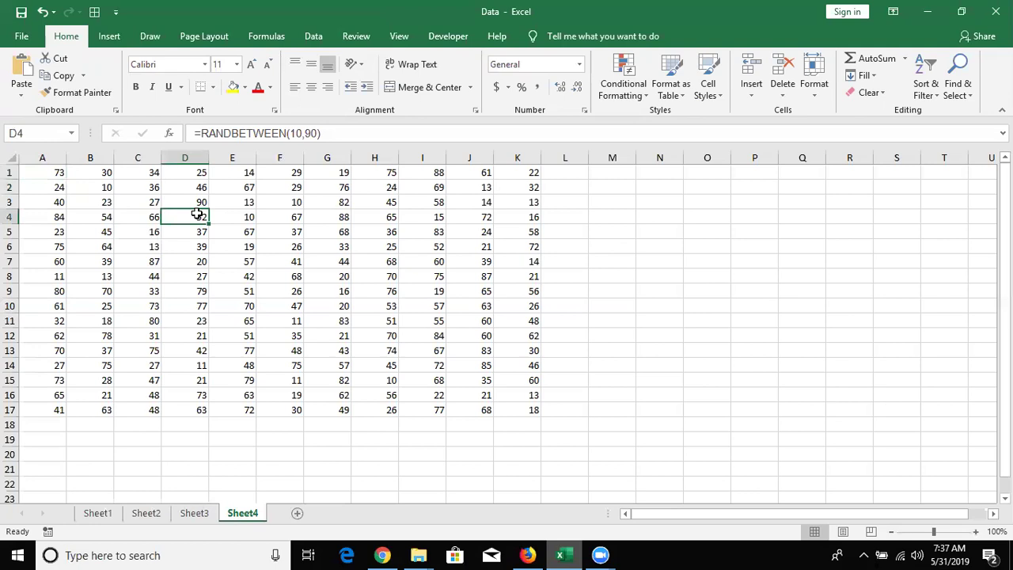
{"action": "key", "text": "ctrl+Home"}
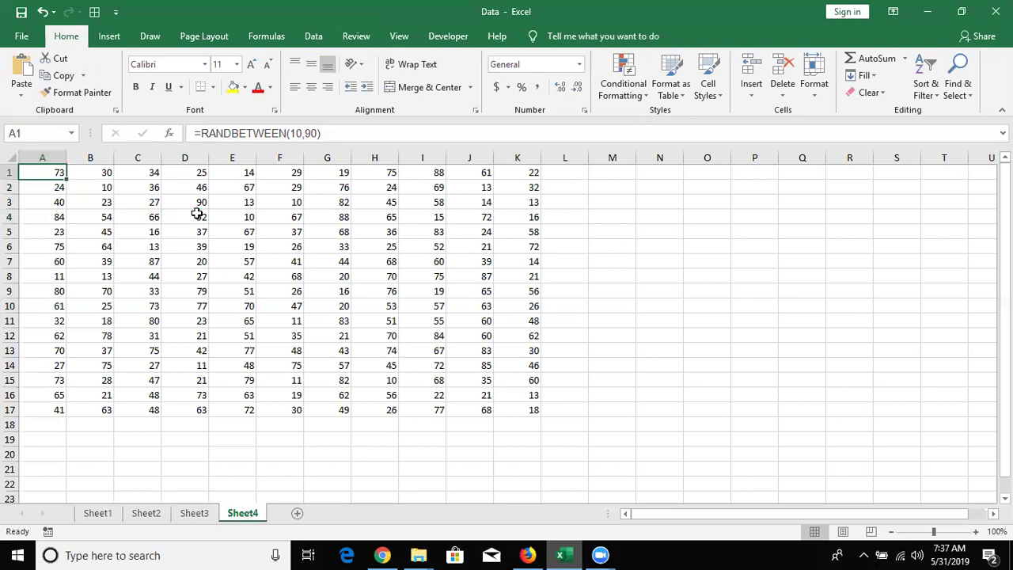
{"action": "key", "text": "ctrl+c"}
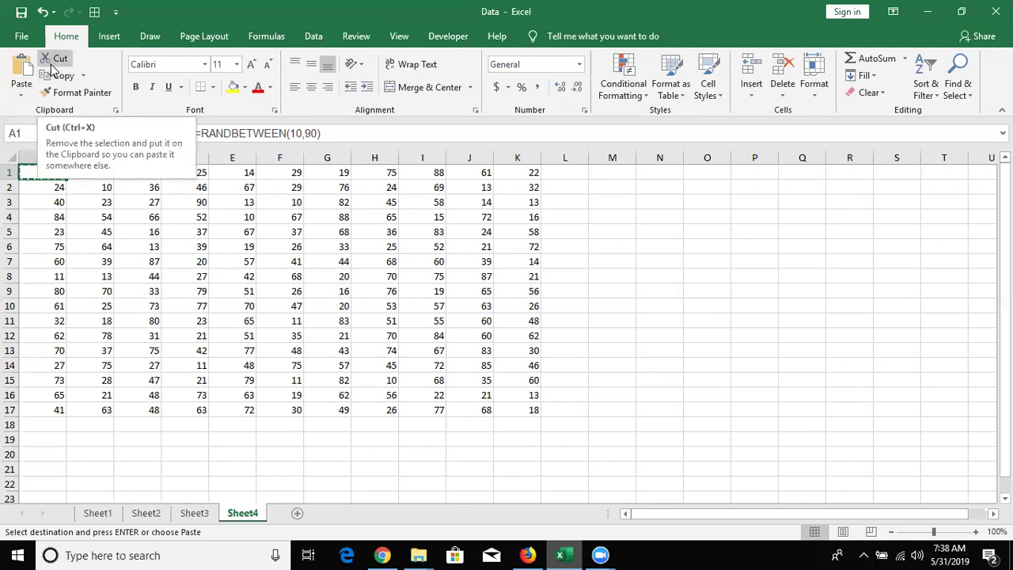
{"action": "key", "text": "Escape"}
{"action": "left_click", "coordinate": [126, 190]}
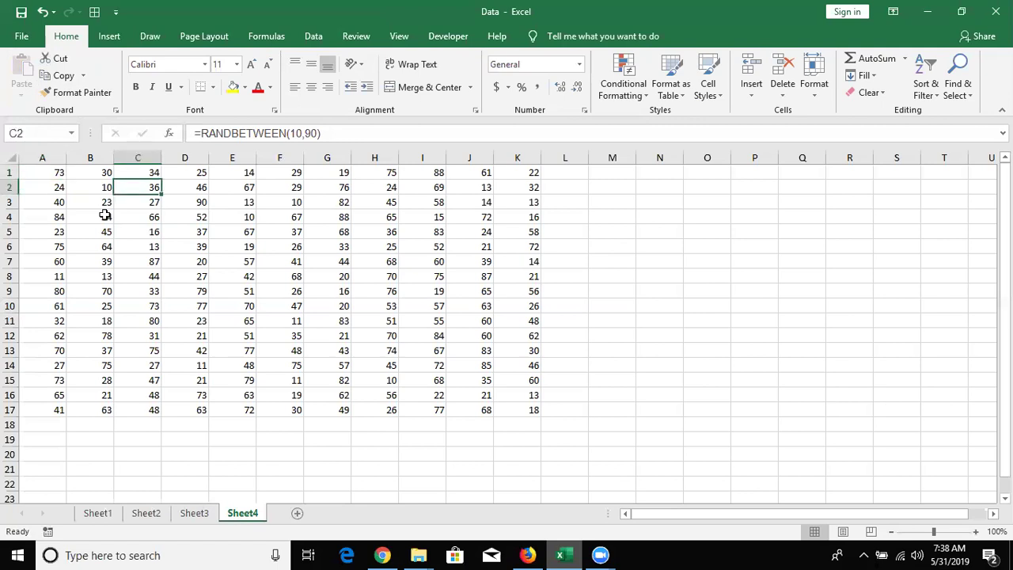
{"action": "key", "text": "ctrl+a"}
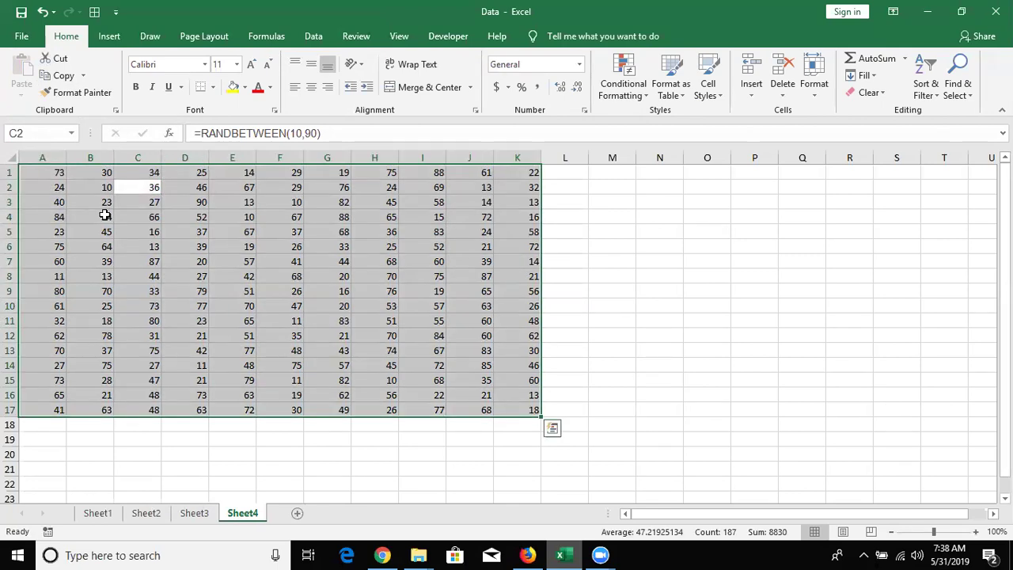
{"action": "key", "text": "shift+BackSpace"}
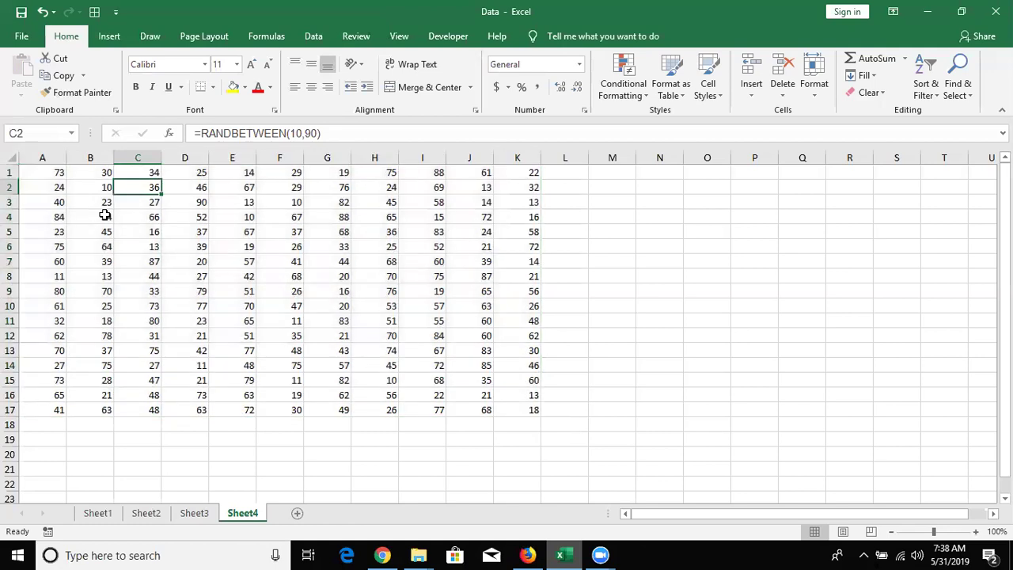
{"action": "key", "text": "Down"}
{"action": "key", "text": "Down"}
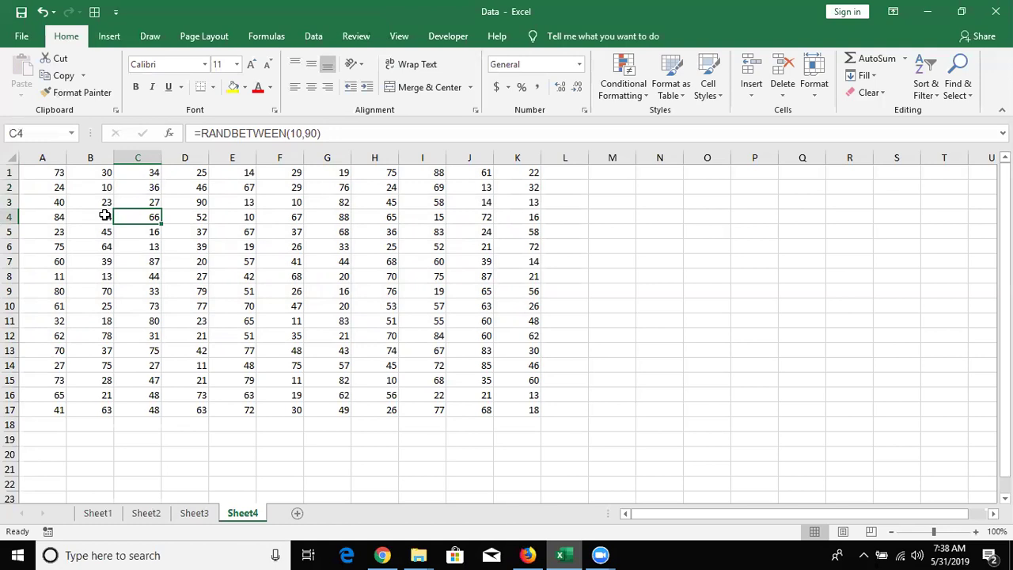
{"action": "key", "text": "ctrl+a"}
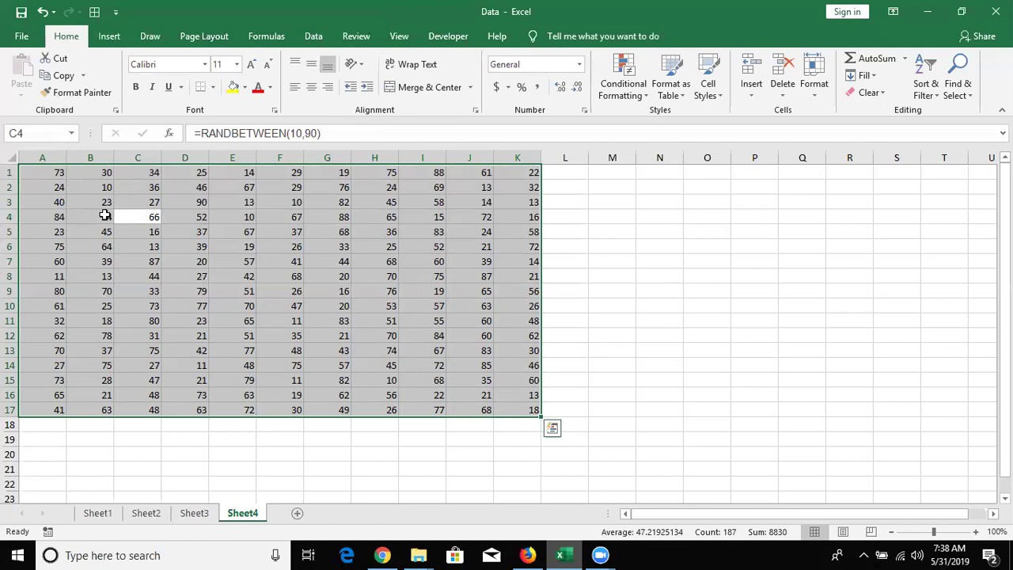
{"action": "left_click", "coordinate": [325, 263]}
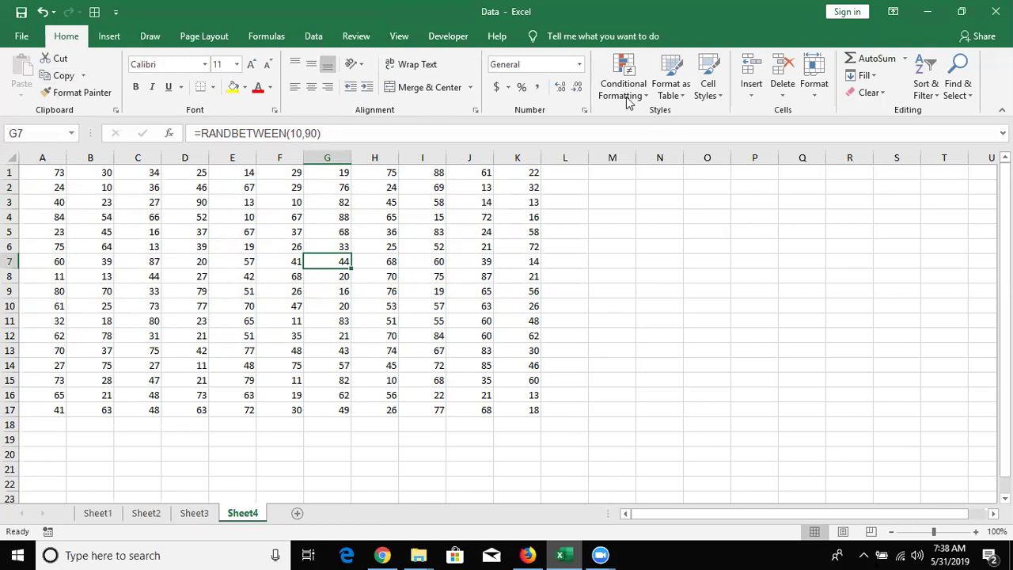
{"action": "left_click", "coordinate": [968, 94]}
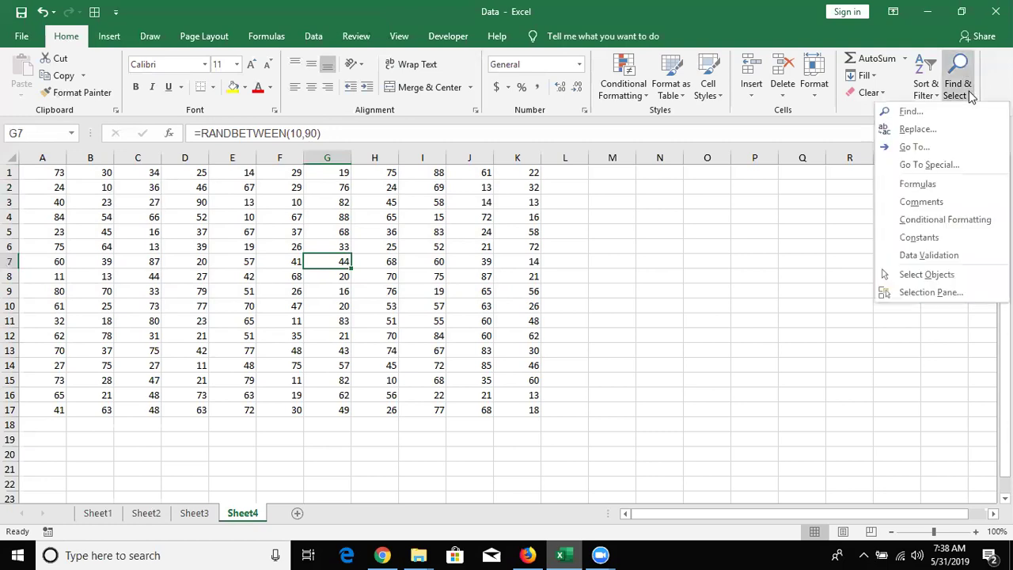
{"action": "left_click", "coordinate": [924, 169]}
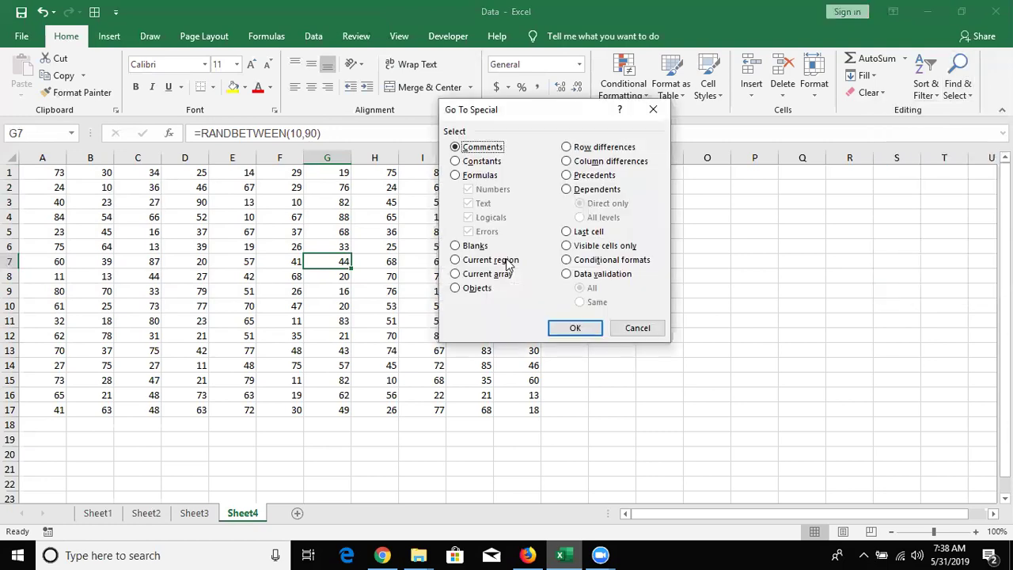
{"action": "left_click", "coordinate": [506, 266]}
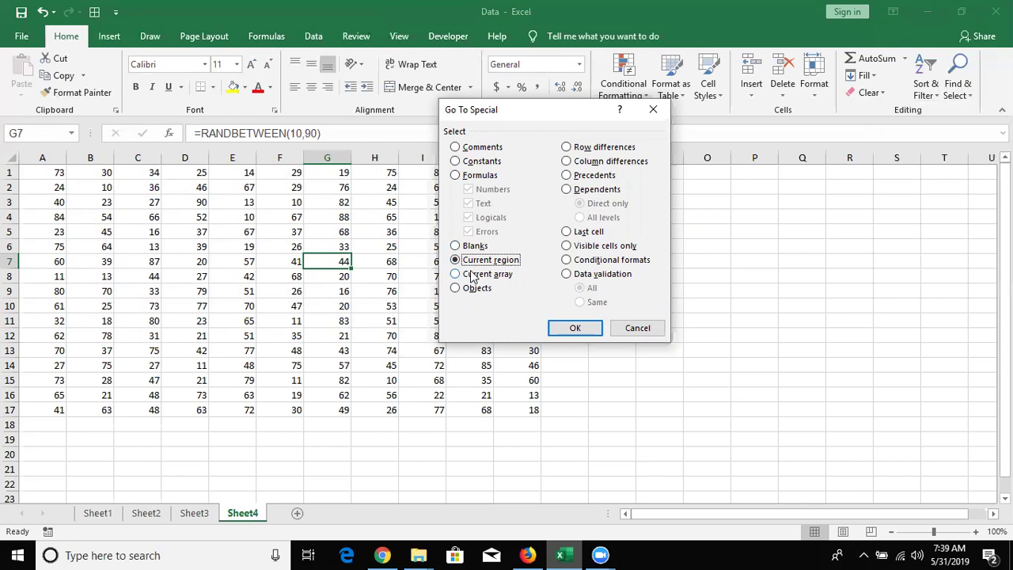
{"action": "key", "text": "Escape"}
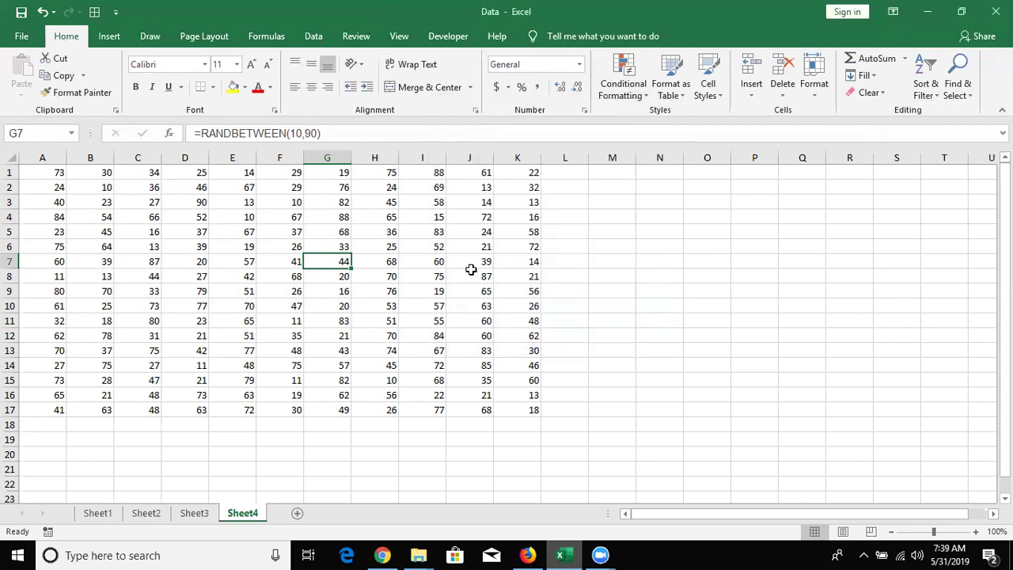